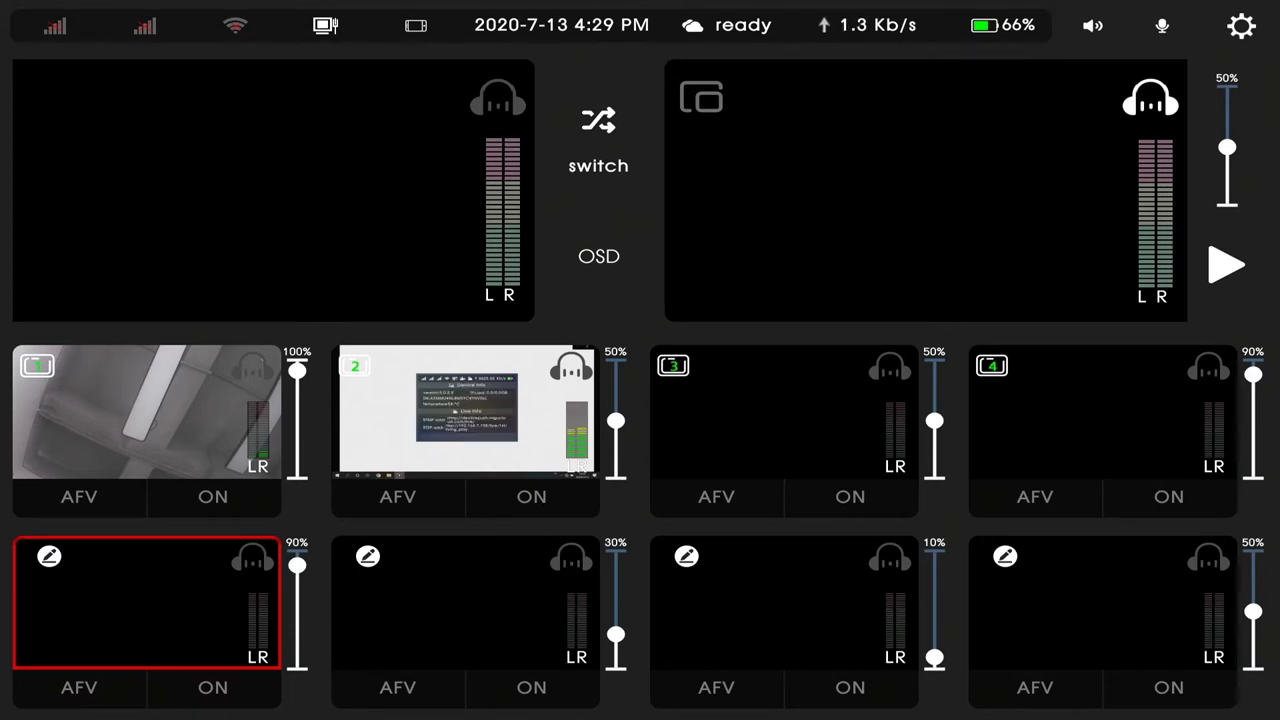
# Step: Open the OSD settings, look through the overlay types and return to the picture overlay options
pyautogui.click(598, 256)
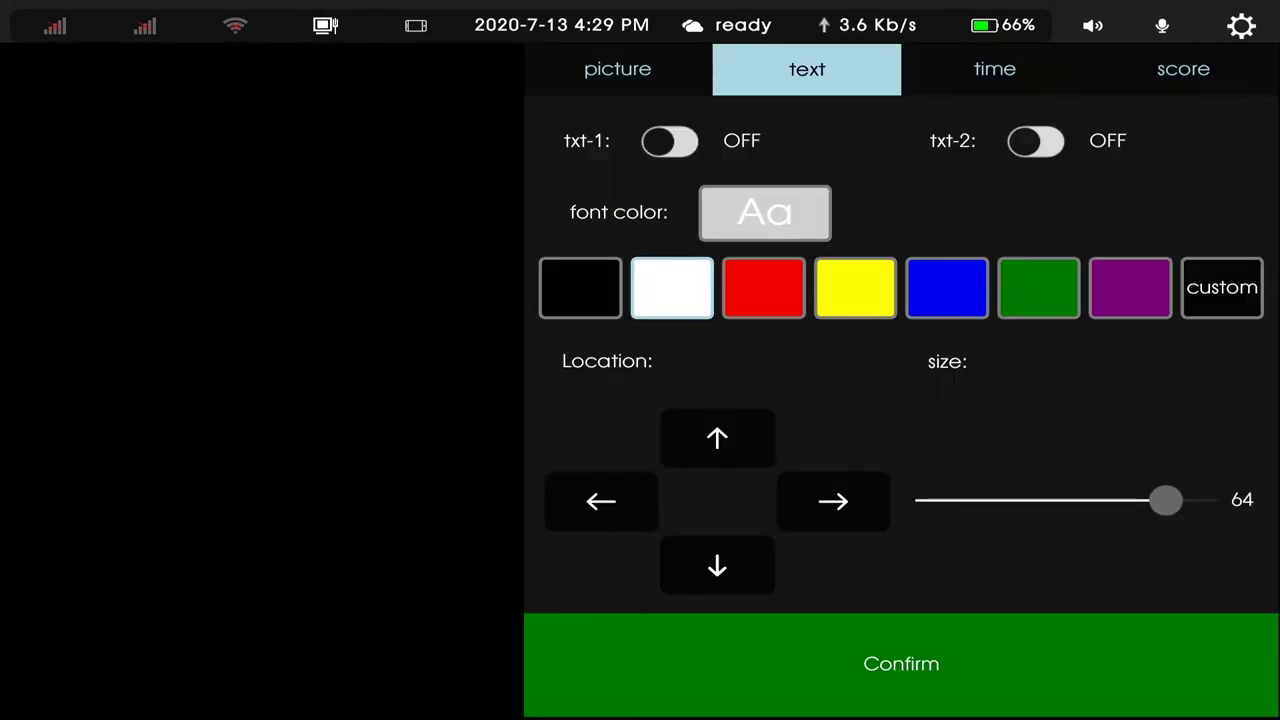
pyautogui.click(618, 69)
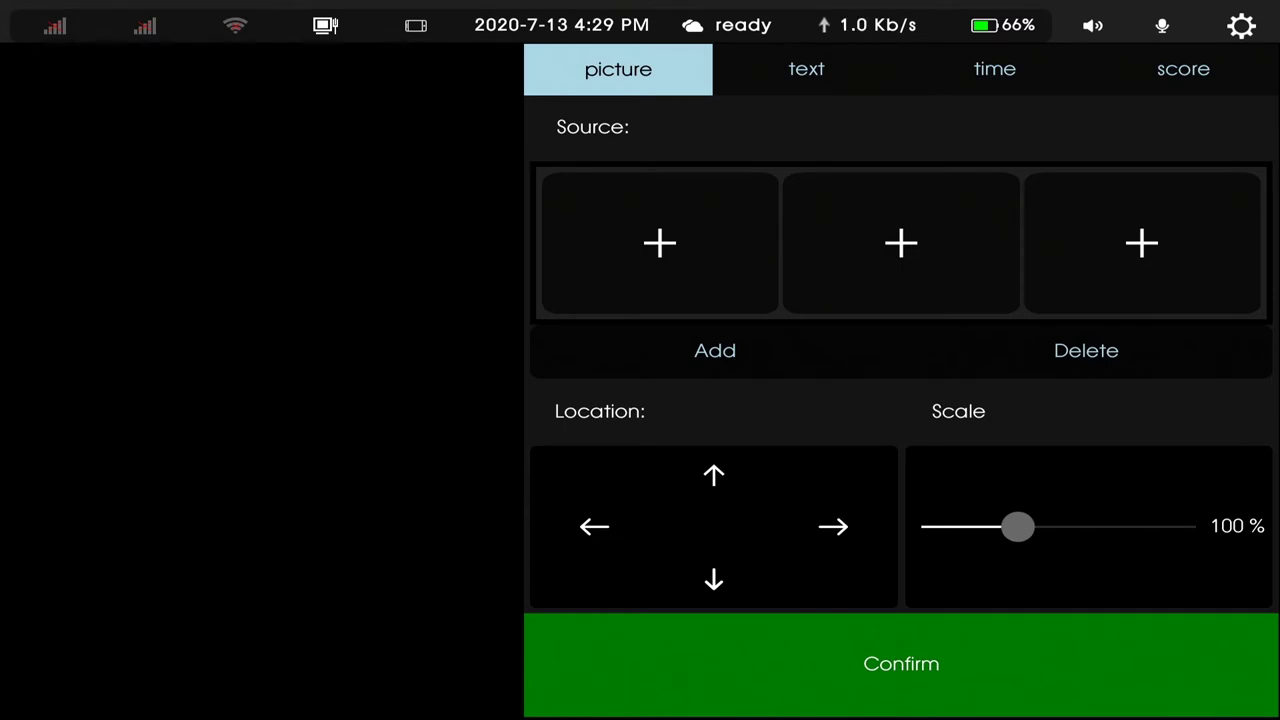
pyautogui.press('Right')
pyautogui.press('Right')
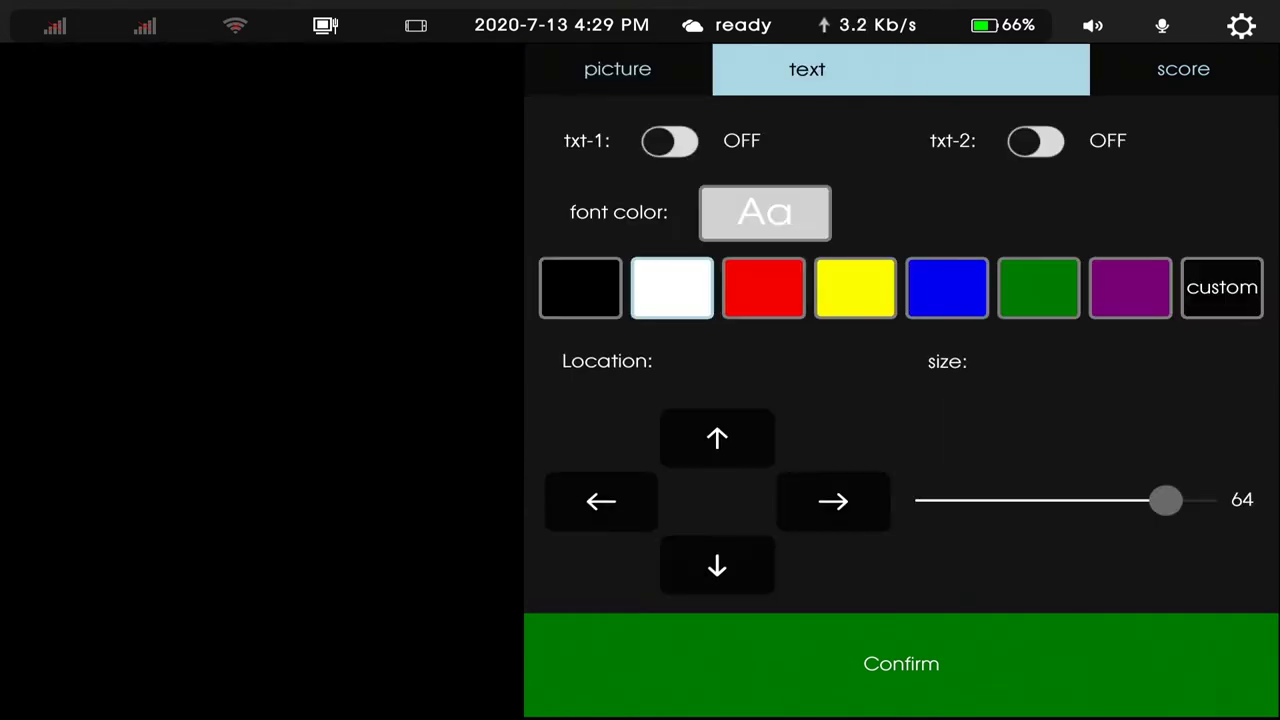
pyautogui.press('Right')
pyautogui.press('Right')
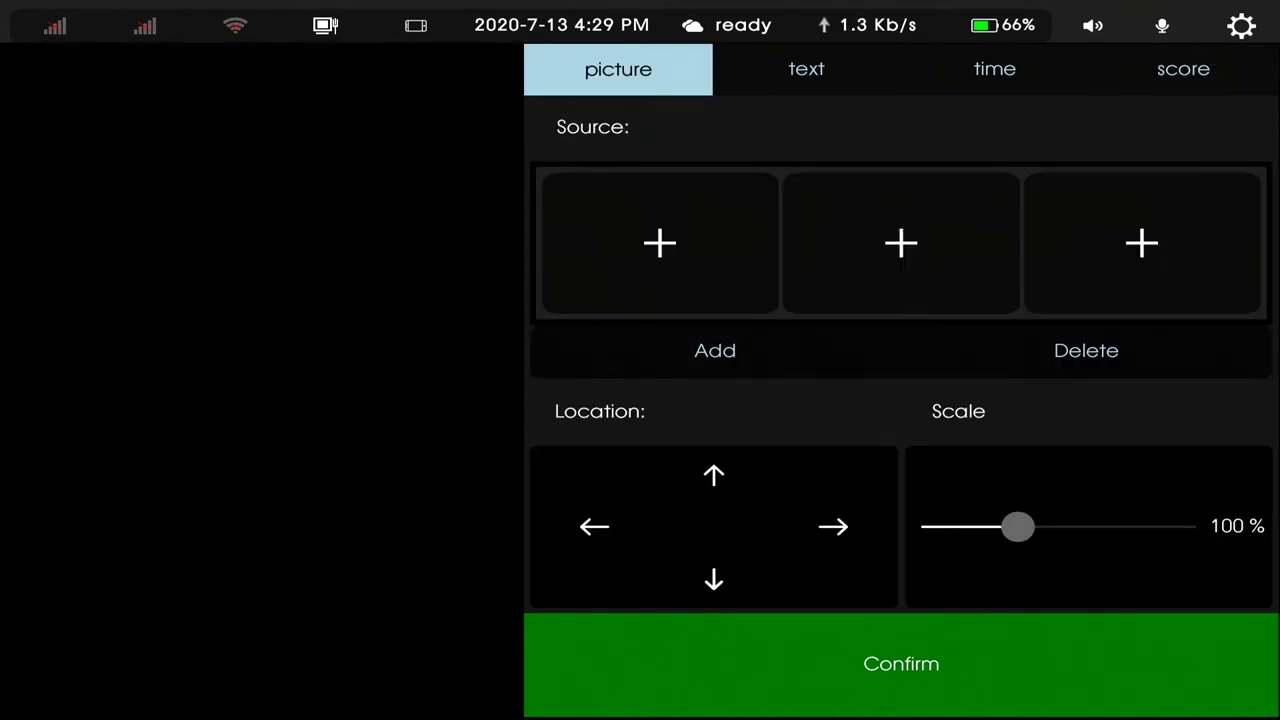
# Step: Add the local file LOGO.png as the first picture overlay, place it slightly inside the preview's upper corner, and apply it
pyautogui.click(660, 243)
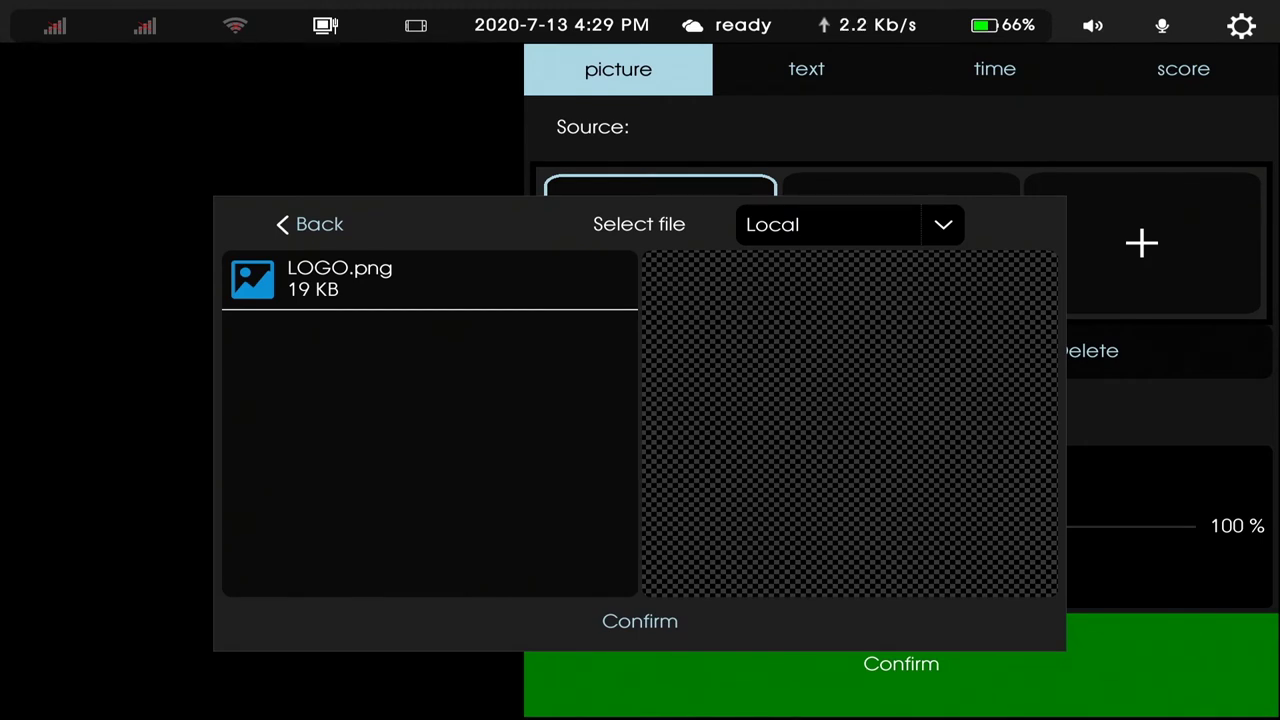
pyautogui.click(430, 280)
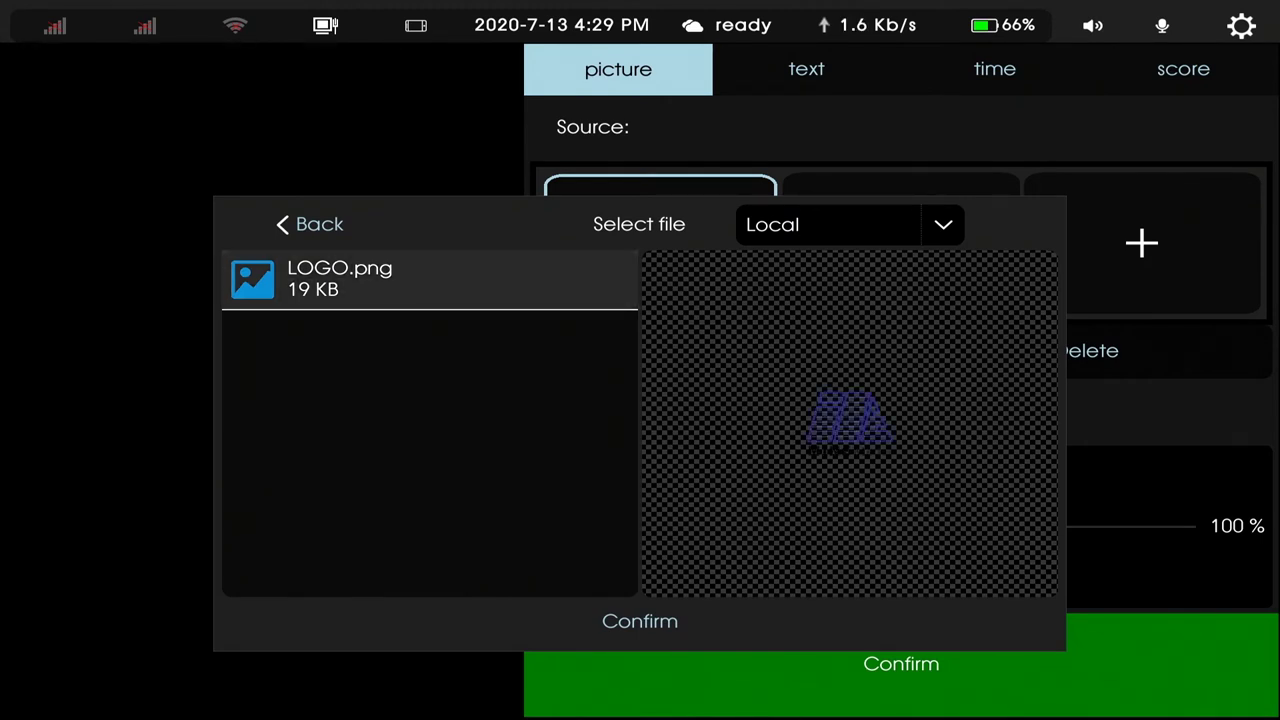
pyautogui.click(640, 621)
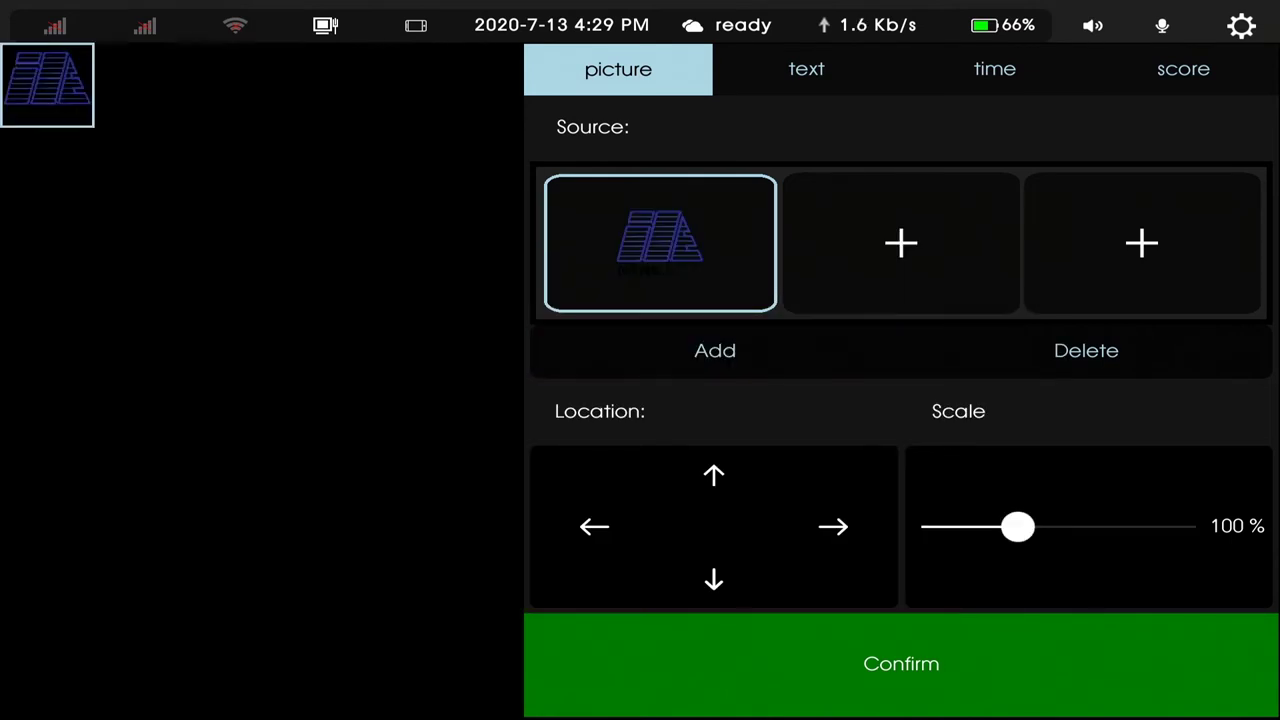
pyautogui.moveTo(47, 85)
pyautogui.mouseDown()
pyautogui.moveTo(116, 157)
pyautogui.moveTo(127, 131)
pyautogui.moveTo(260, 109)
pyautogui.moveTo(66, 96)
pyautogui.mouseUp()
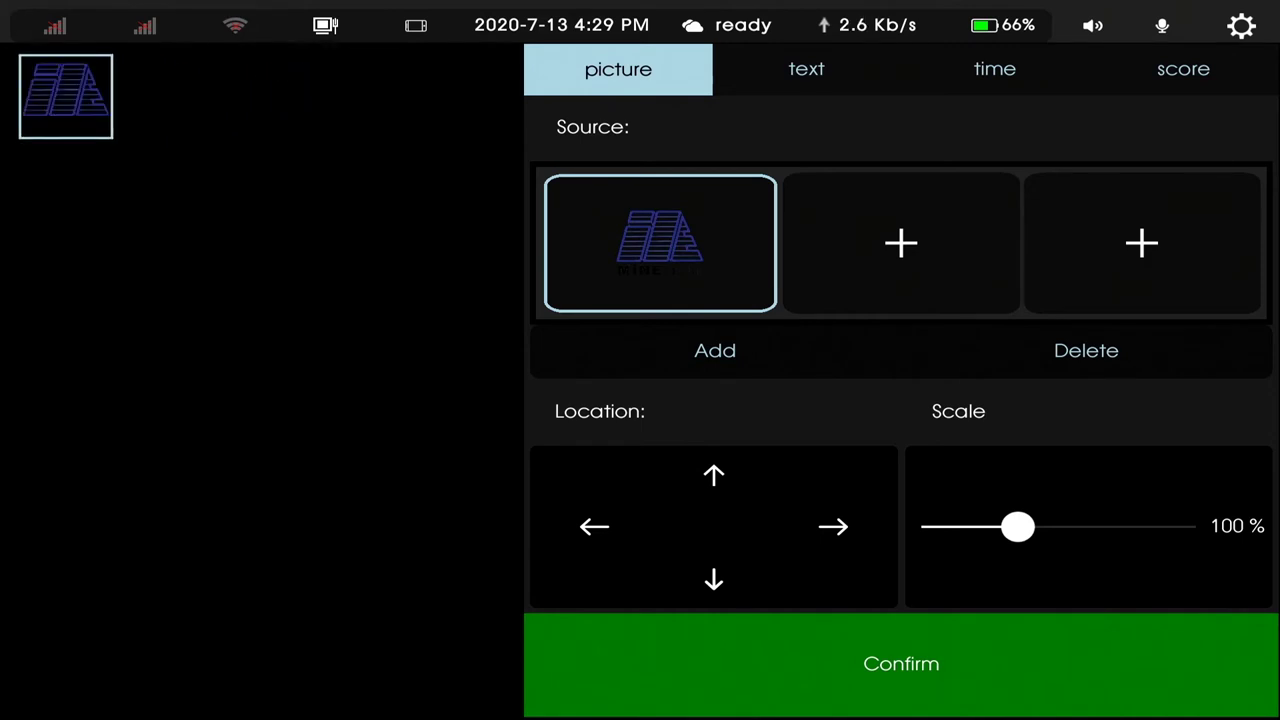
pyautogui.click(901, 664)
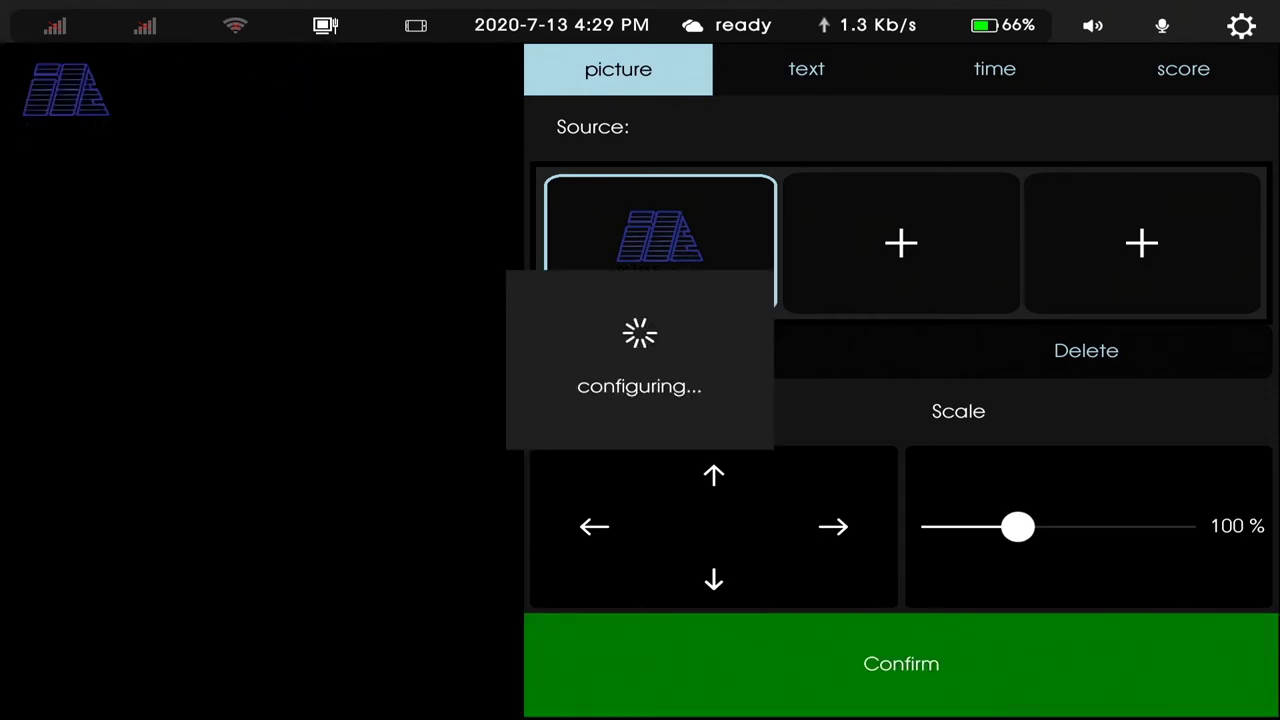
# Step: Enable the txt-1 overlay, place it below the logo and set its text to "video switcher"
pyautogui.click(806, 69)
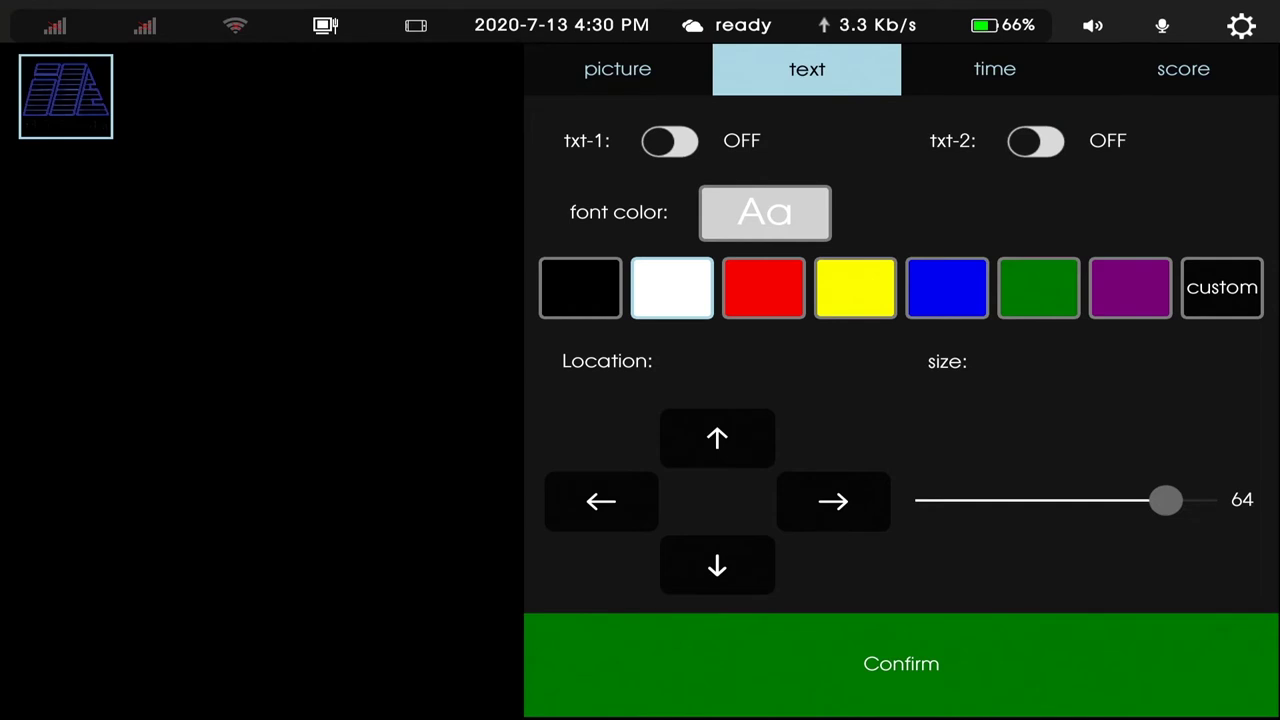
pyautogui.click(670, 142)
pyautogui.moveTo(257, 64); pyautogui.dragTo(274, 253)
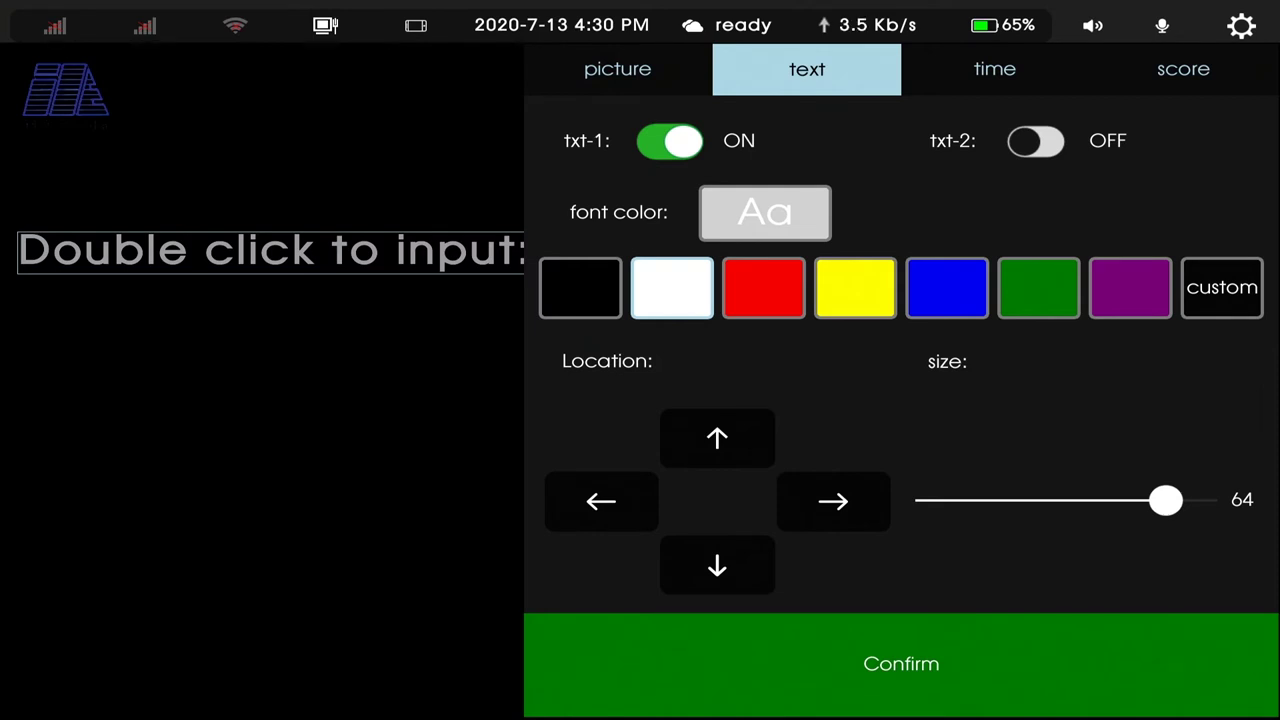
pyautogui.doubleClick(270, 250)
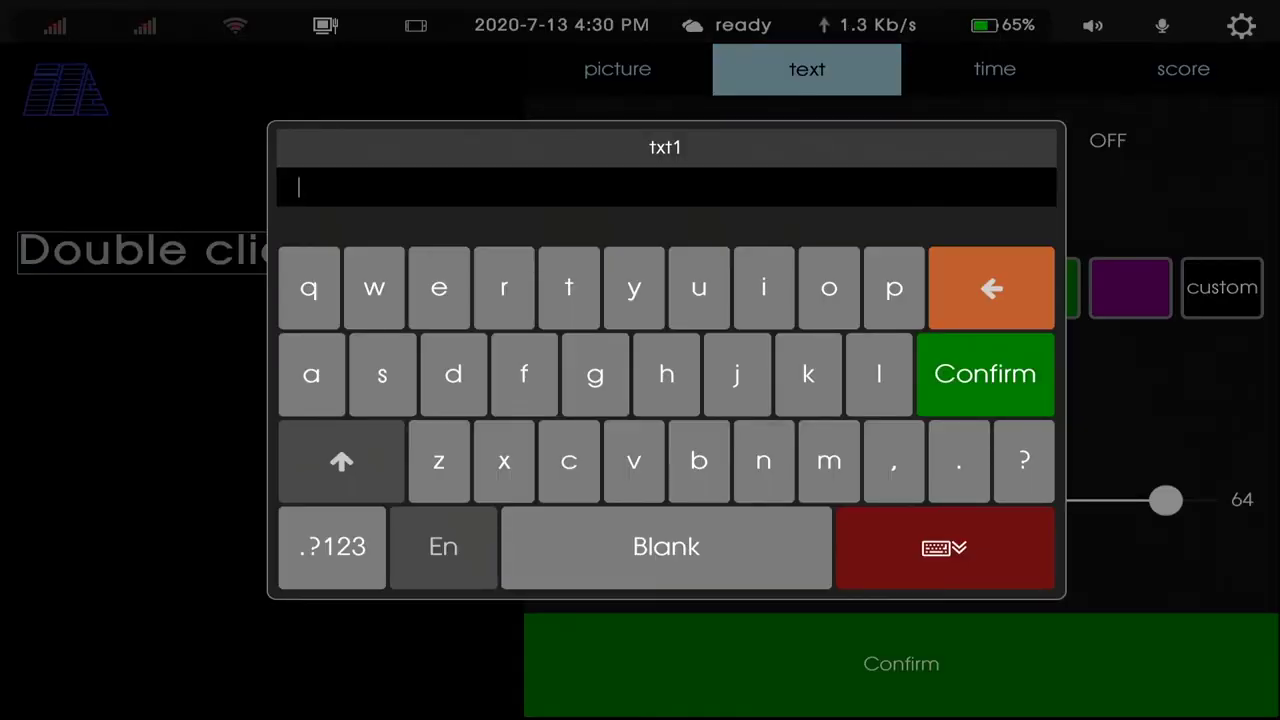
pyautogui.write('video swit')
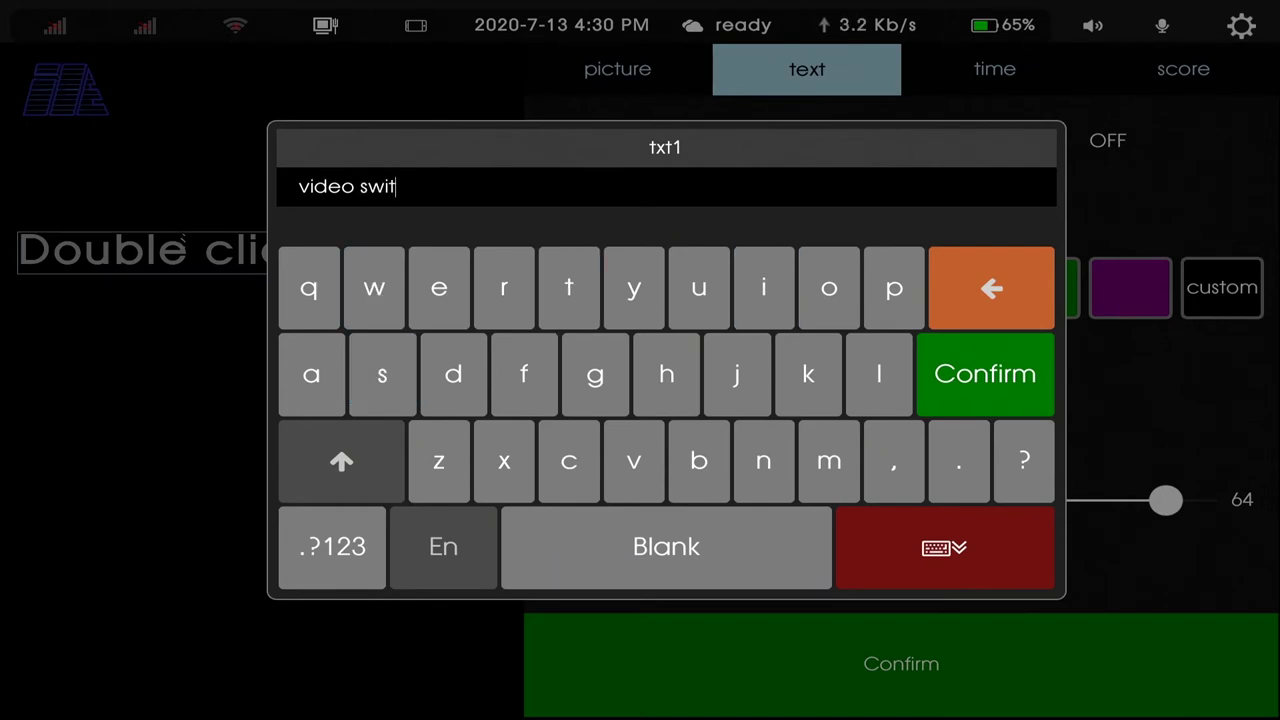
pyautogui.write('cher')
pyautogui.press('Return')
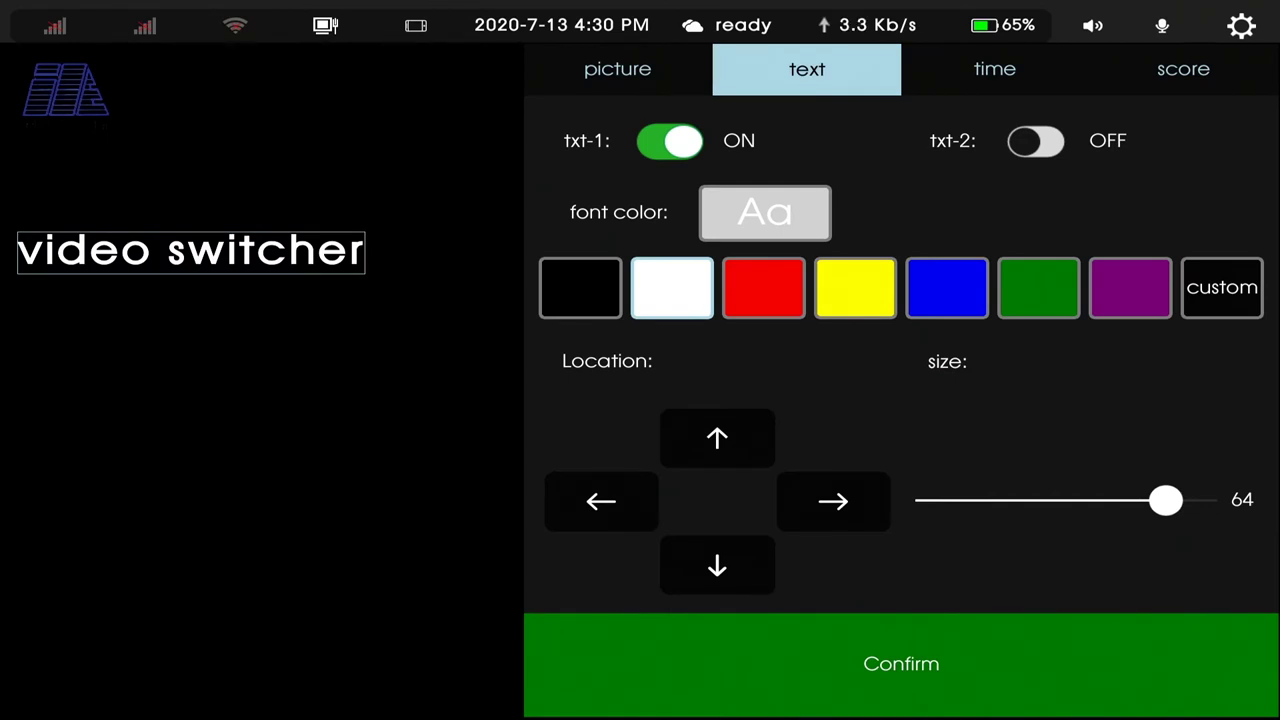
# Step: Enable the txt-2 overlay, place it below the "video switcher" text and set its text to "R8"
pyautogui.click(1036, 141)
pyautogui.moveTo(257, 64); pyautogui.dragTo(261, 388)
pyautogui.doubleClick(261, 388)
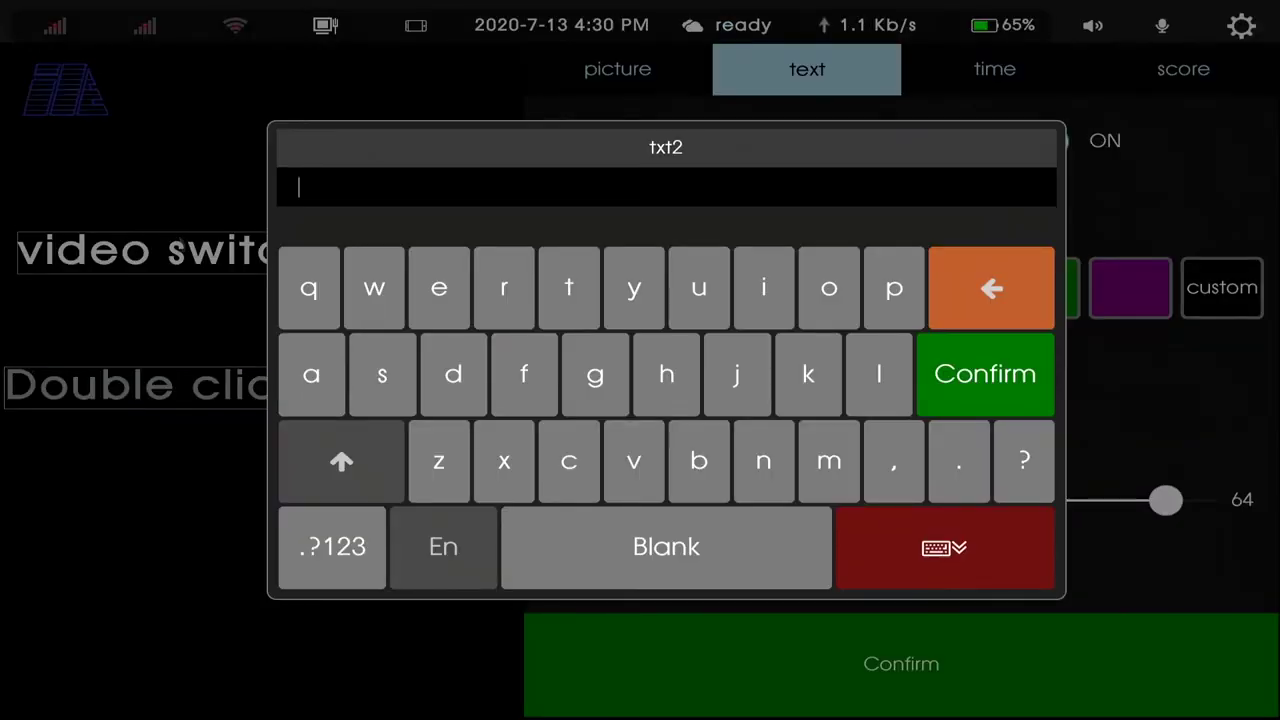
pyautogui.click(341, 461)
pyautogui.click(504, 288)
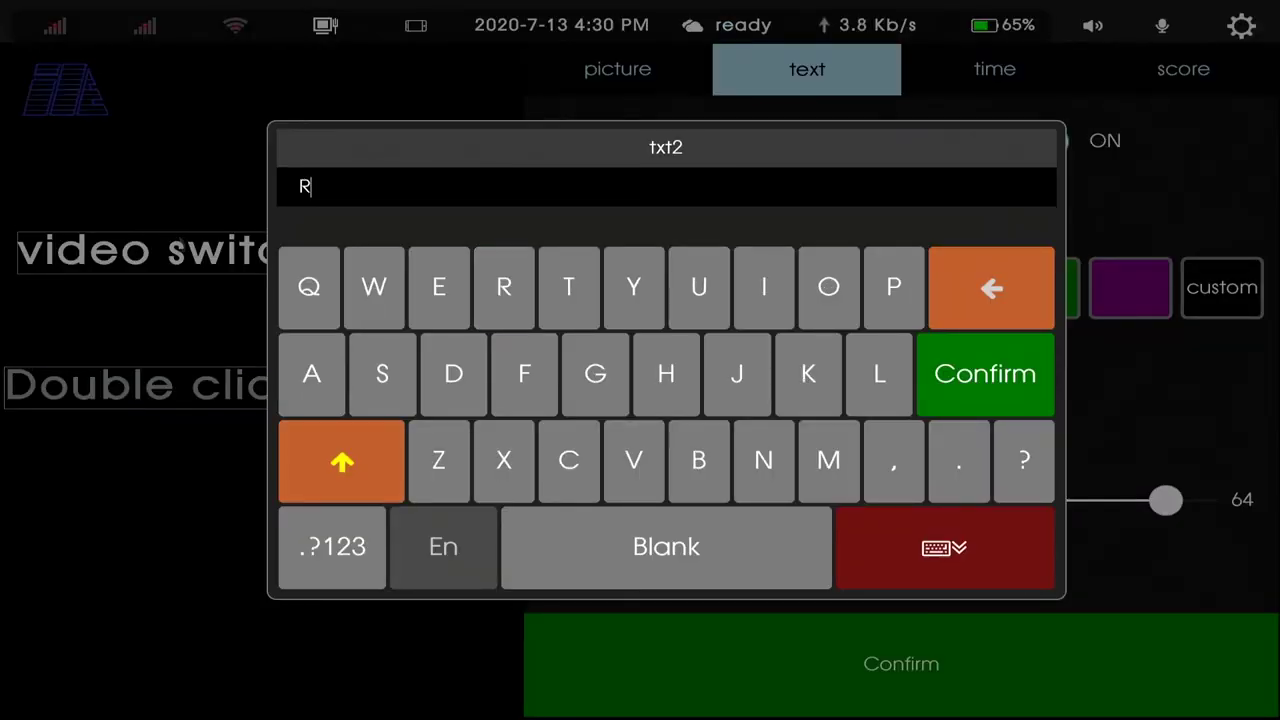
pyautogui.click(332, 547)
pyautogui.click(764, 288)
pyautogui.write('8')
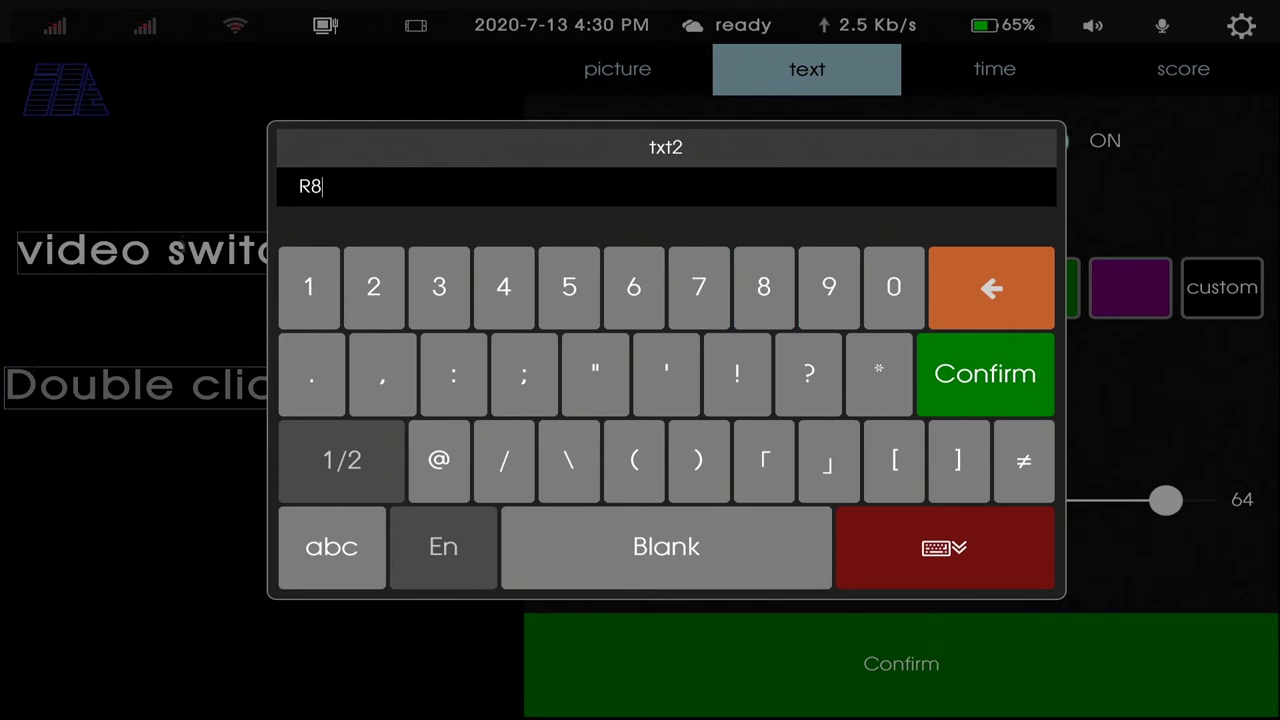
pyautogui.press('Return')
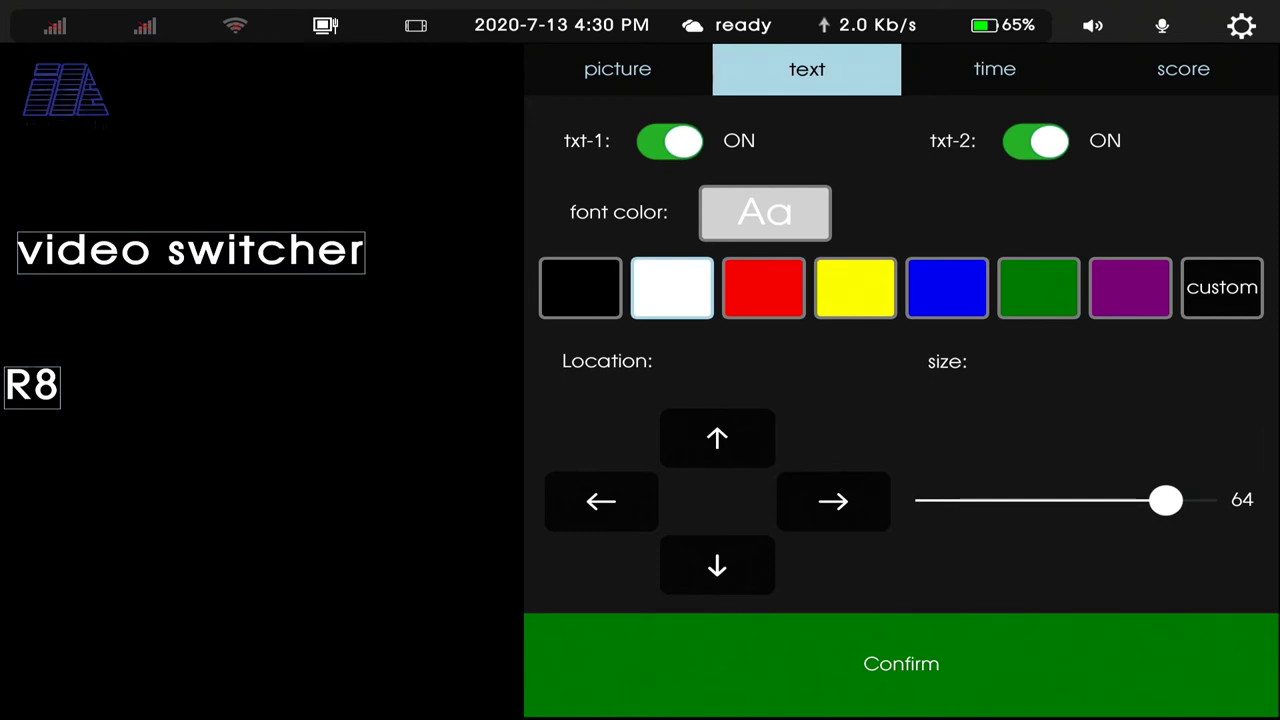
# Step: Color the "video switcher" text red, move "R8" roughly centered beneath it, and apply the text overlays
pyautogui.click(764, 288)
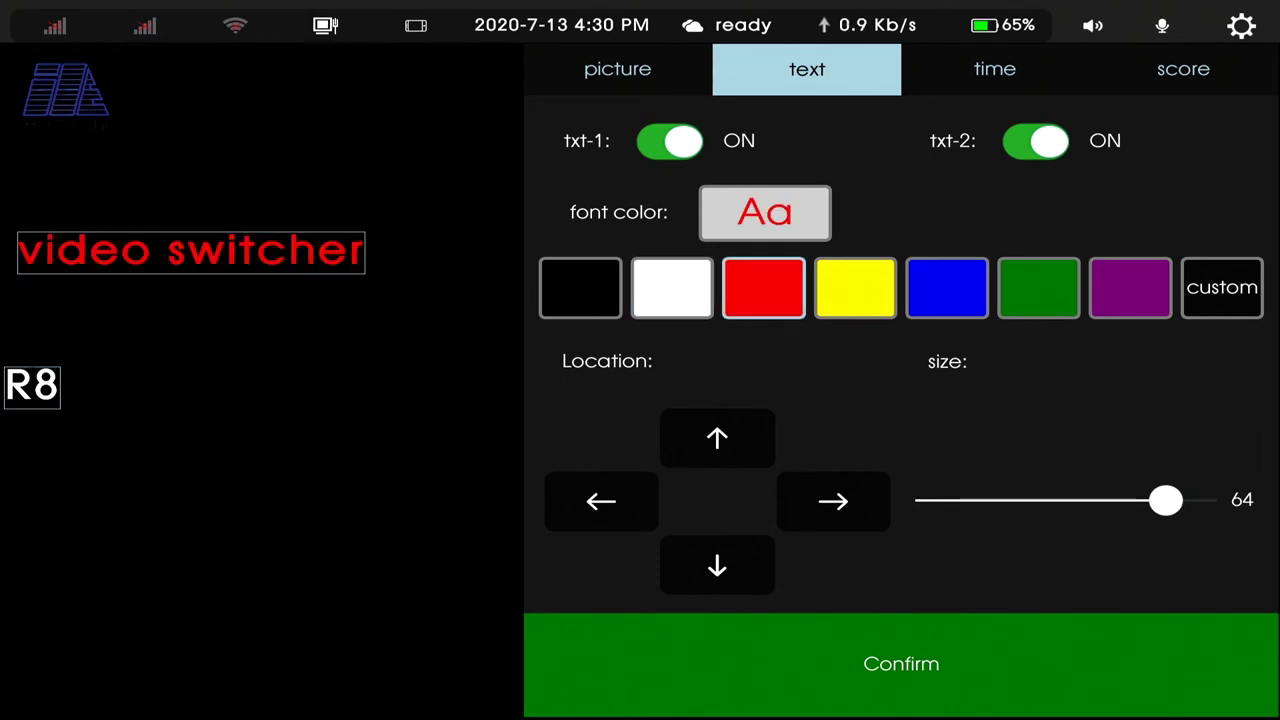
pyautogui.click(32, 387)
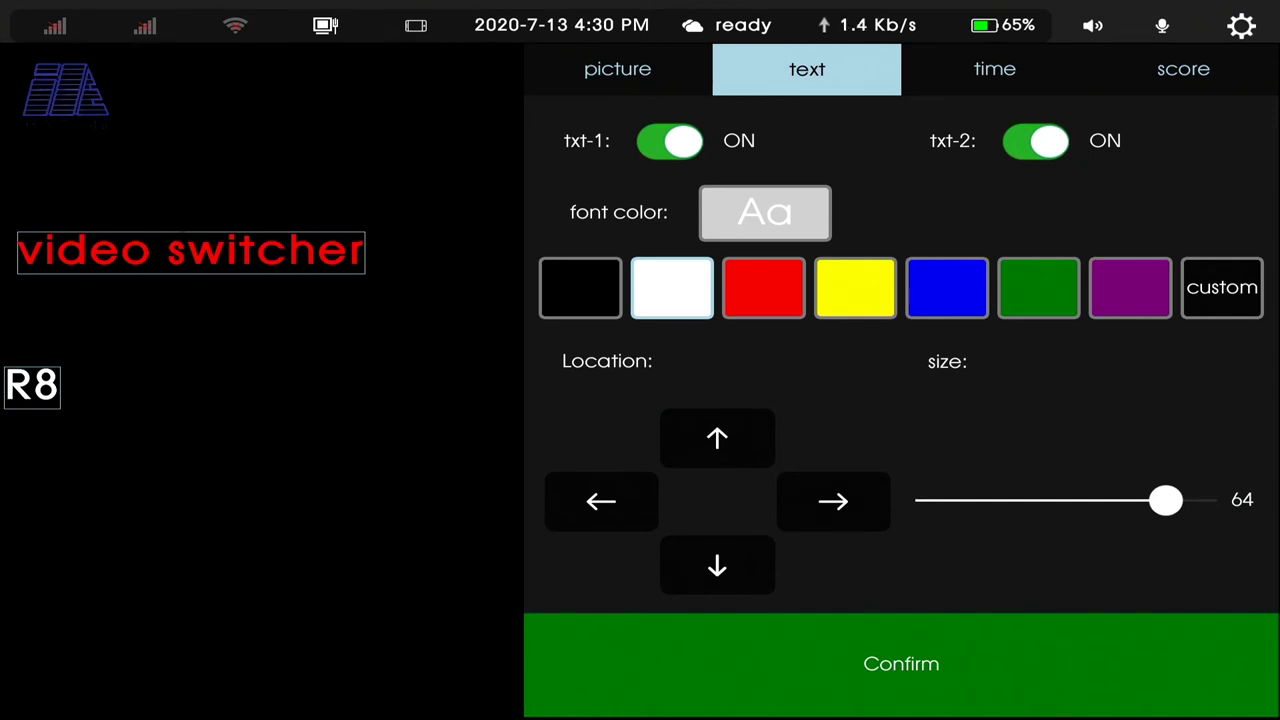
pyautogui.moveTo(32, 388); pyautogui.dragTo(215, 358)
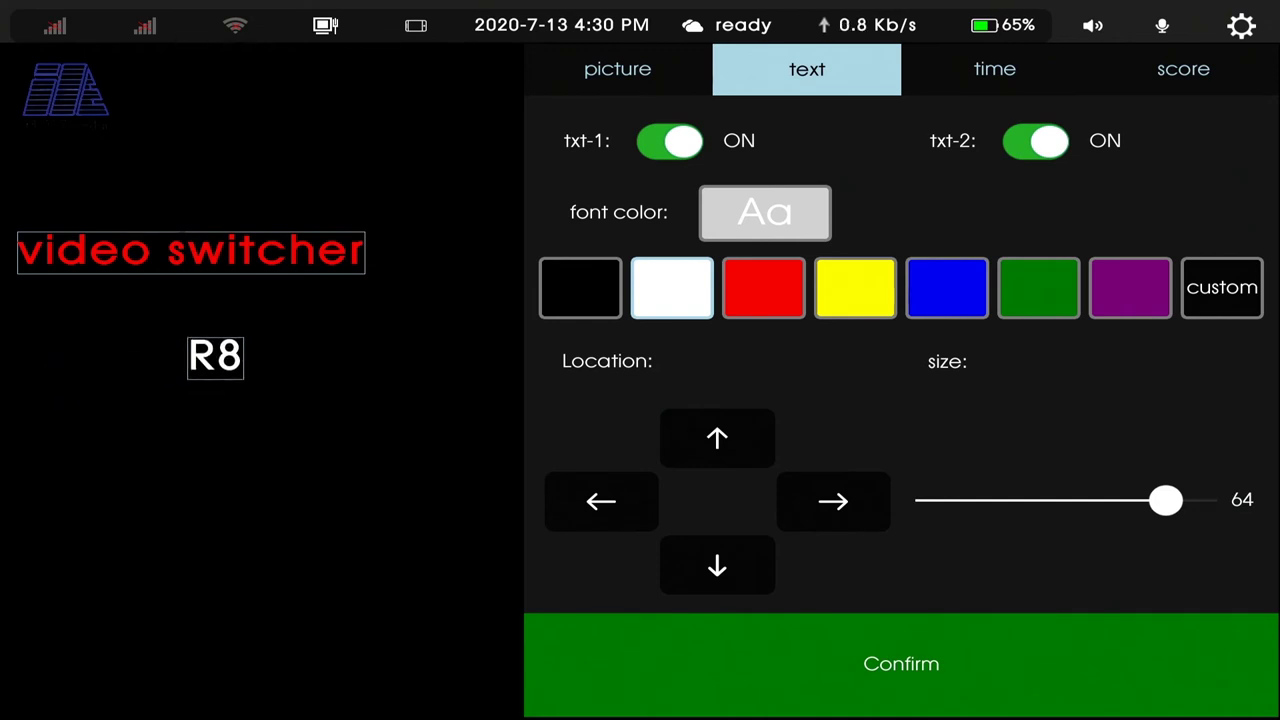
pyautogui.click(901, 664)
# Step: Try the time overlay on and off with right and left alignment, and apply it switched off with left alignment
pyautogui.click(995, 69)
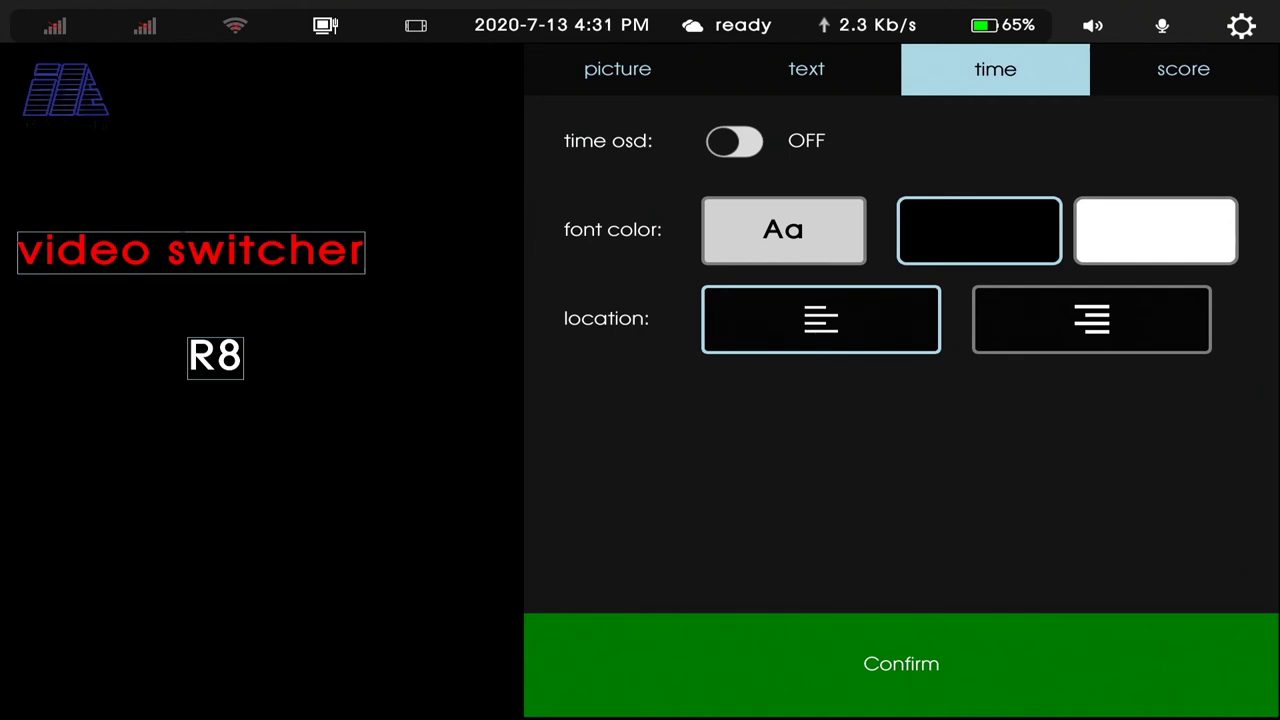
pyautogui.click(735, 142)
pyautogui.click(735, 142)
pyautogui.click(1092, 320)
pyautogui.click(821, 320)
pyautogui.click(901, 664)
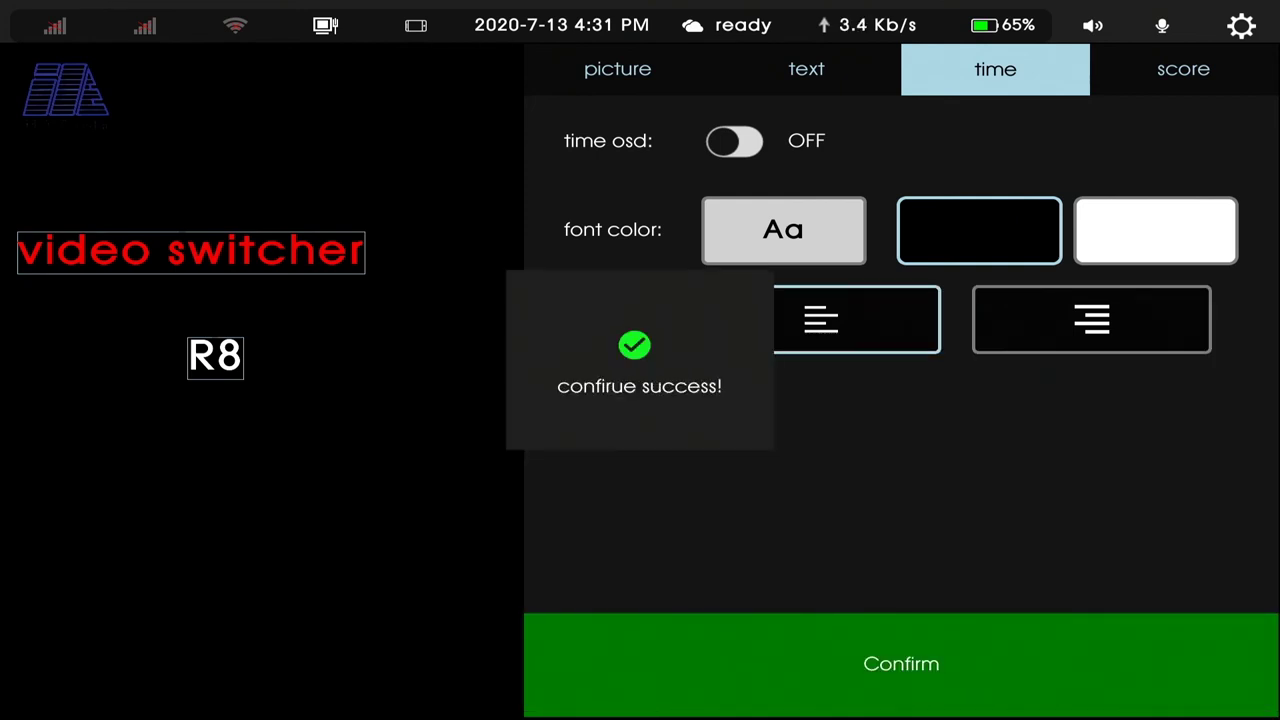
# Step: Use score template 1 as an overlay and set its host name to CHINA
pyautogui.click(1184, 69)
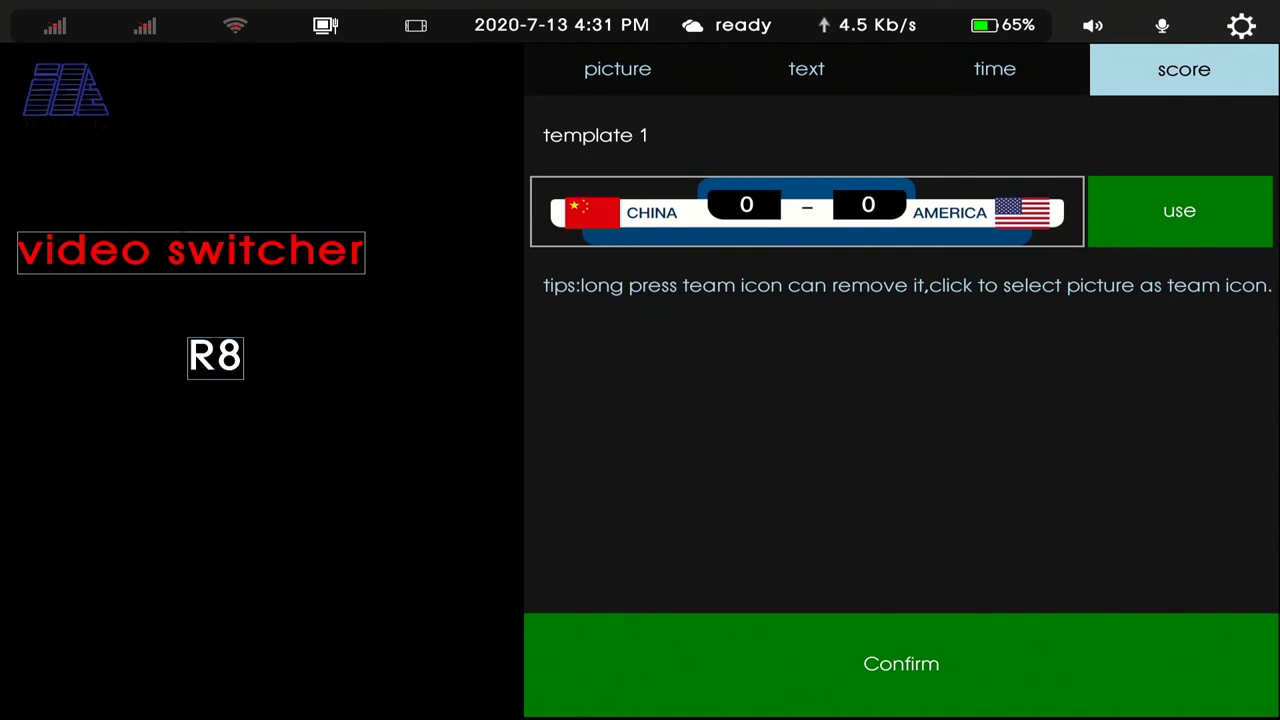
pyautogui.click(1179, 210)
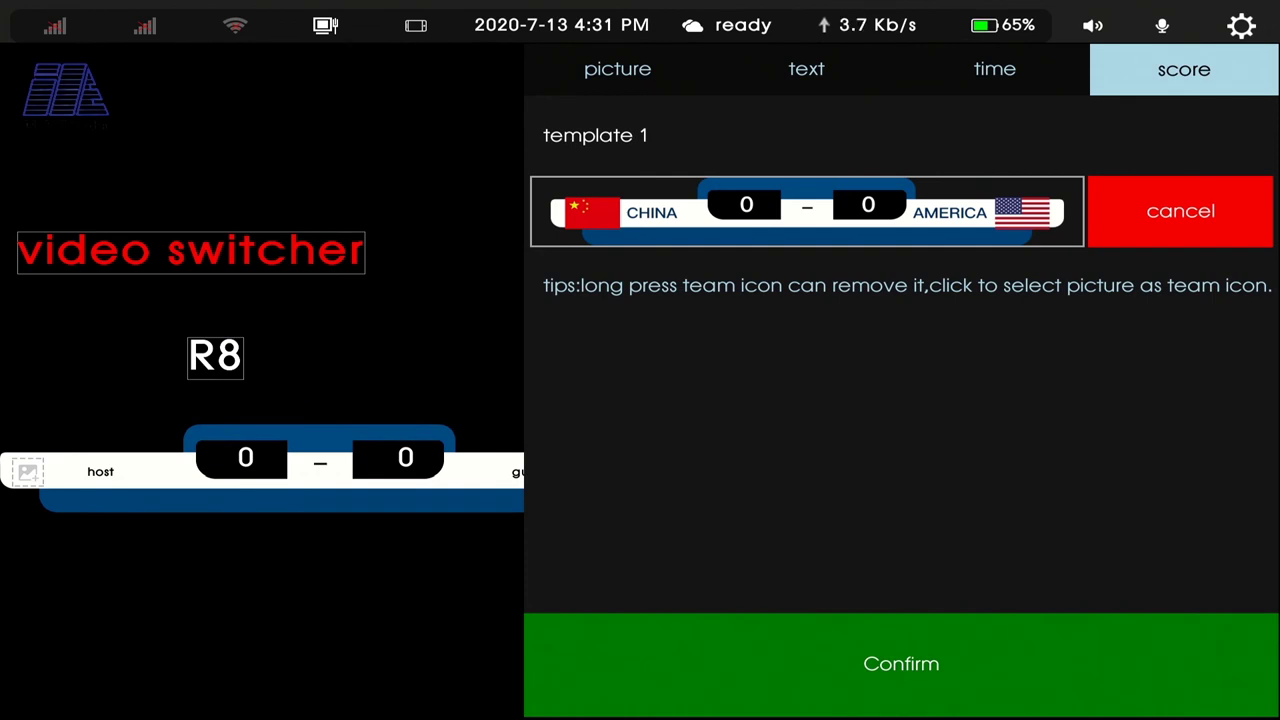
pyautogui.click(100, 471)
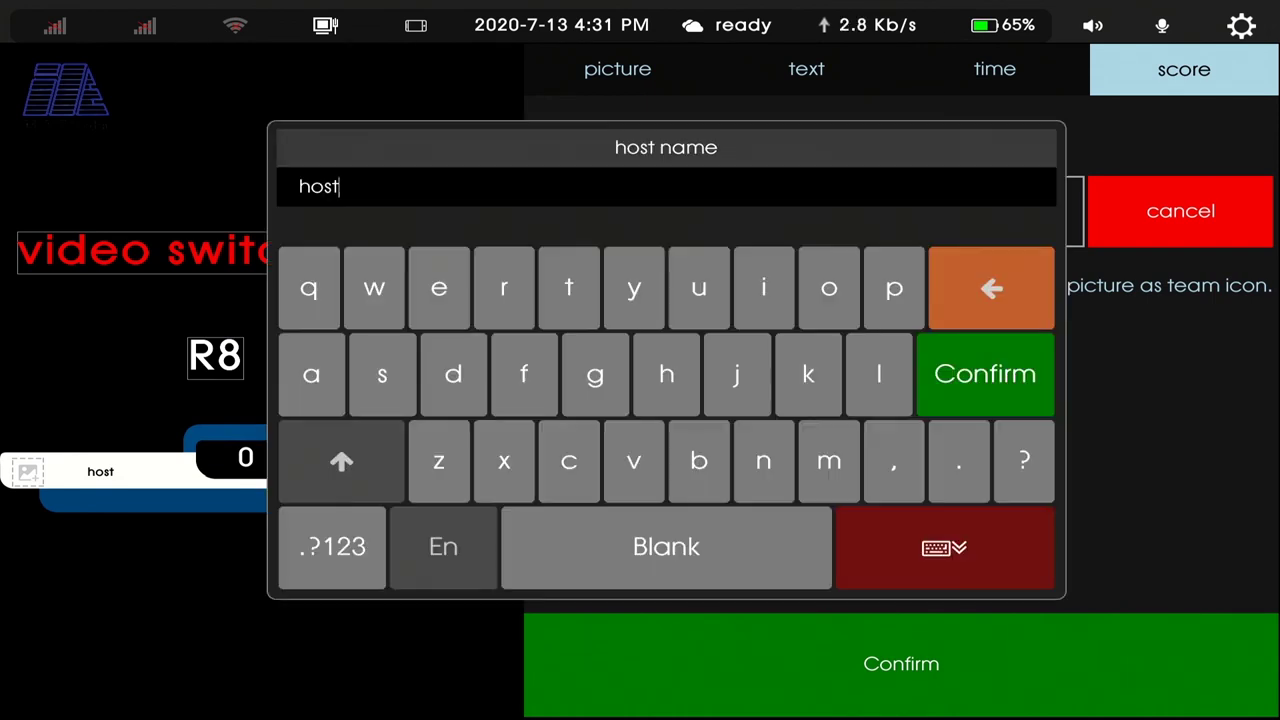
pyautogui.click(991, 288)
pyautogui.press('BackSpace')
pyautogui.press('BackSpace')
pyautogui.press('BackSpace')
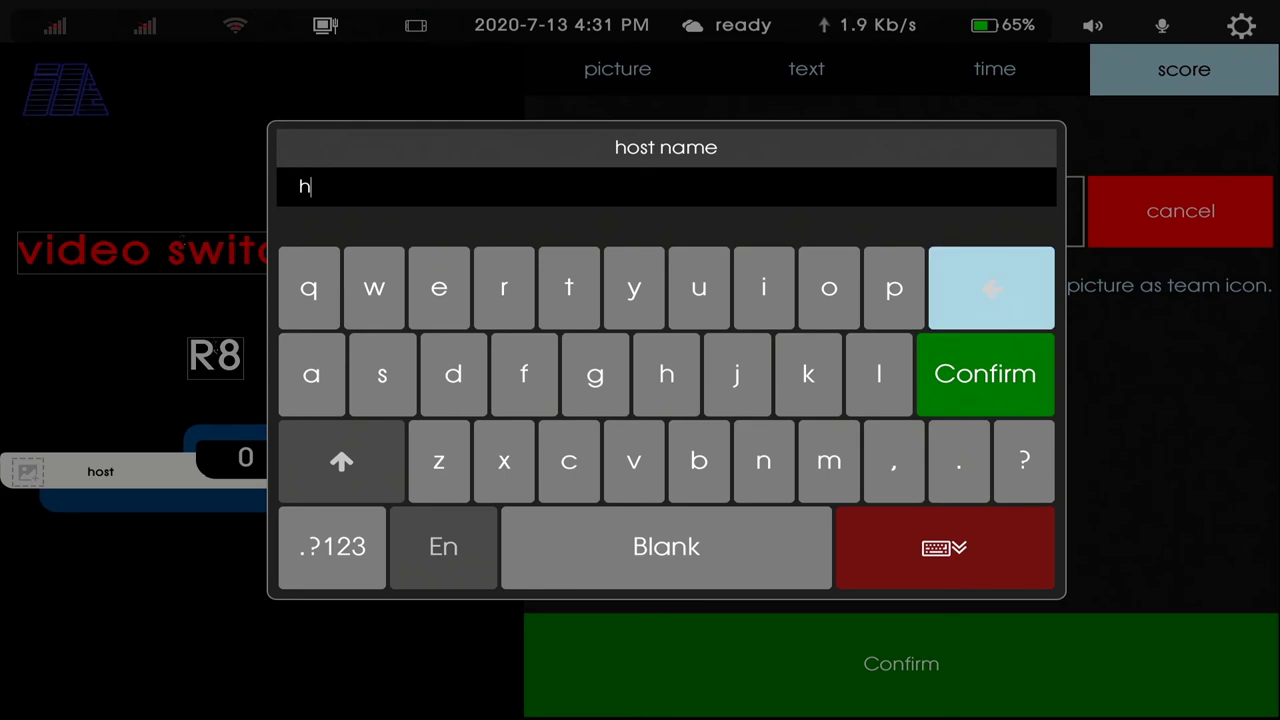
pyautogui.press('shift')
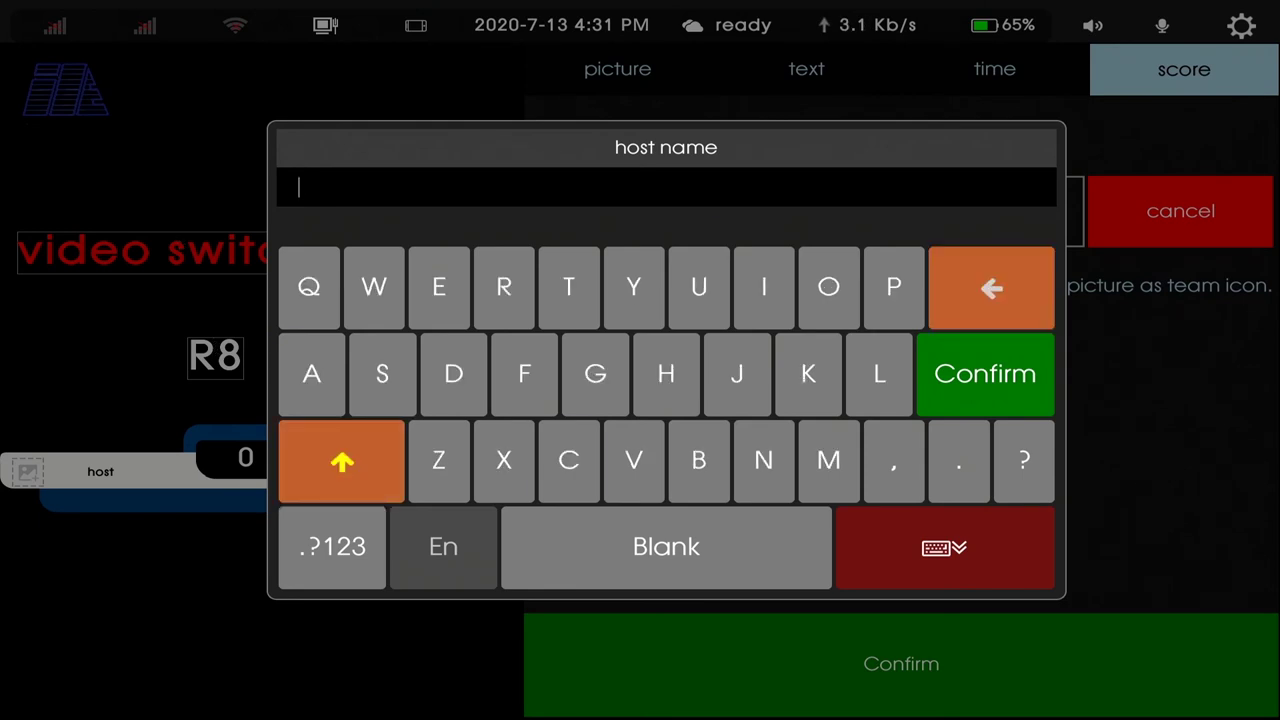
pyautogui.write('CHINA')
pyautogui.click(985, 374)
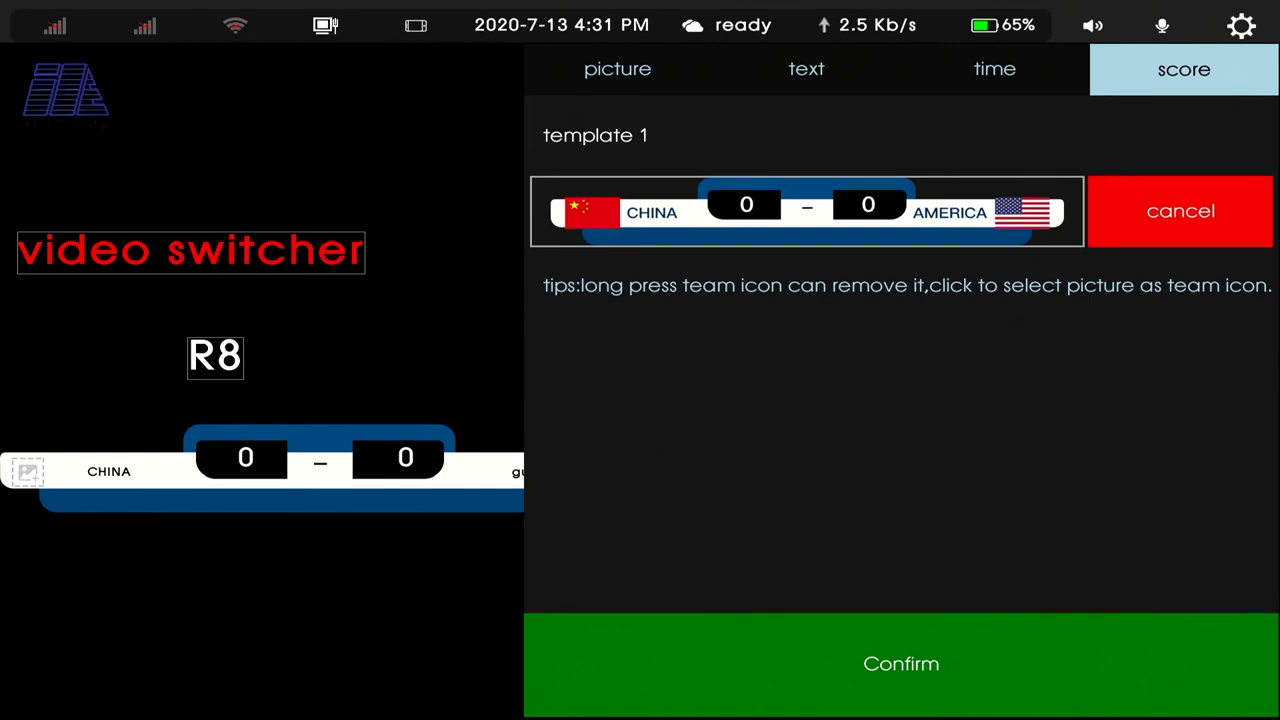
# Step: Set the scoreboard's guest name to USA
pyautogui.click(518, 471)
pyautogui.click(992, 288)
pyautogui.click(992, 288)
pyautogui.click(992, 288)
pyautogui.click(992, 288)
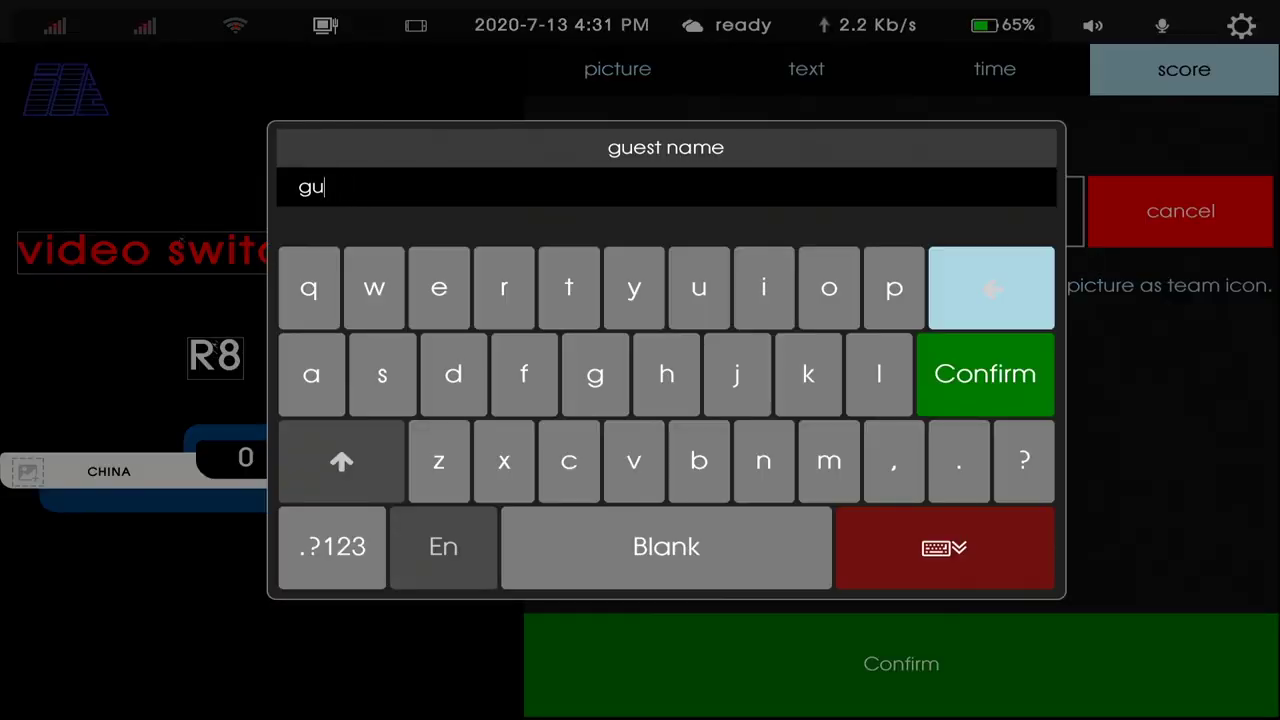
pyautogui.click(992, 288)
pyautogui.click(342, 461)
pyautogui.click(342, 461)
pyautogui.click(699, 288)
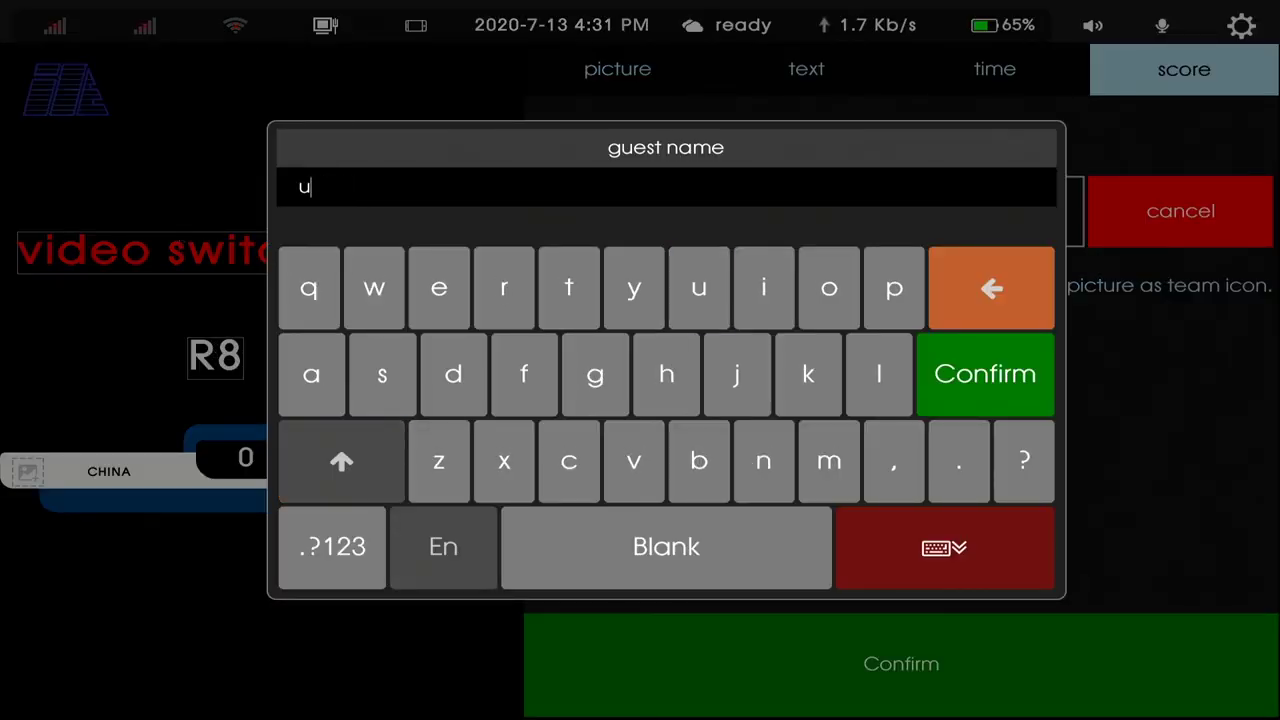
pyautogui.click(992, 288)
pyautogui.click(342, 461)
pyautogui.write('UA')
pyautogui.click(992, 288)
pyautogui.write('SA')
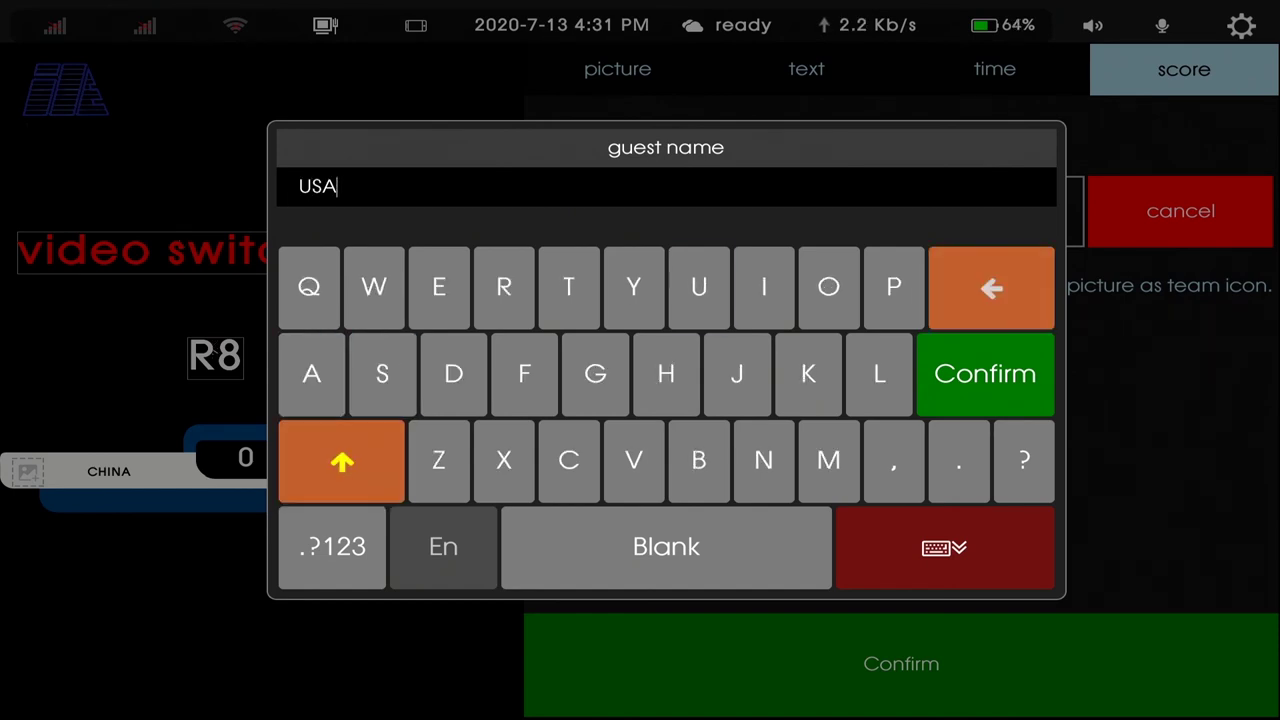
pyautogui.click(985, 375)
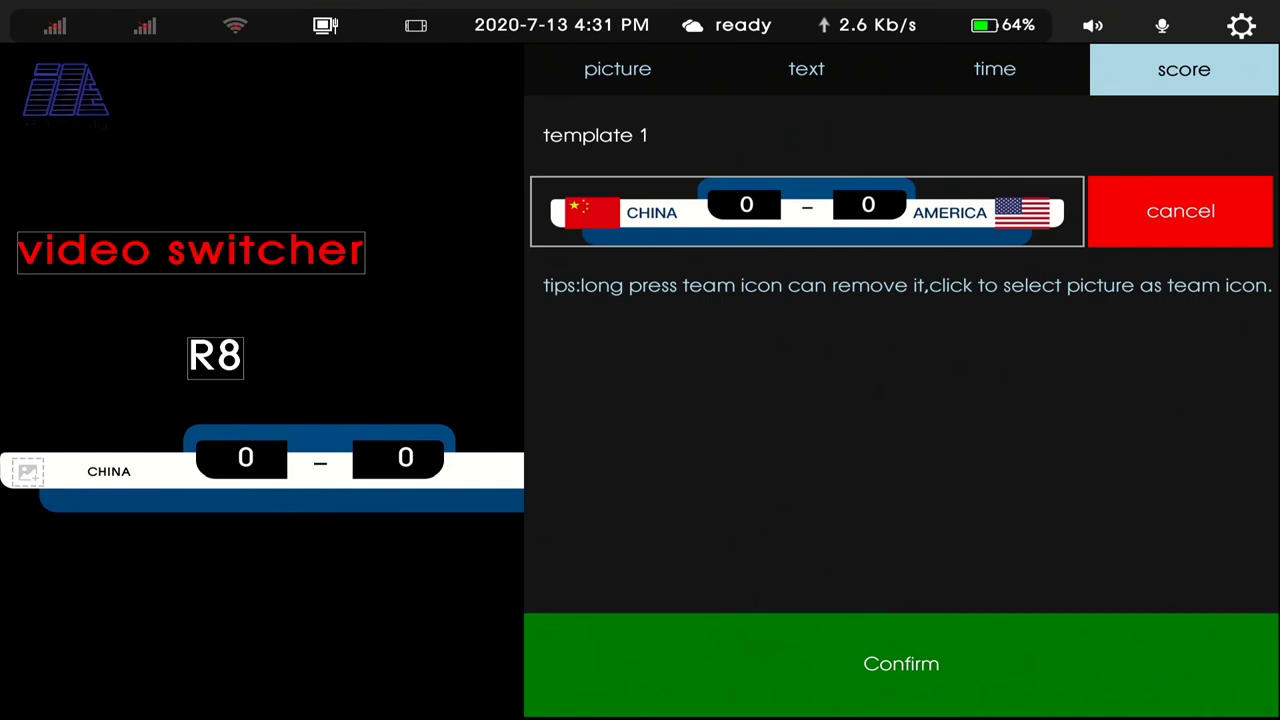
# Step: Set the scoreboard to 2 points for the host and 3 points for the guest
pyautogui.click(246, 458)
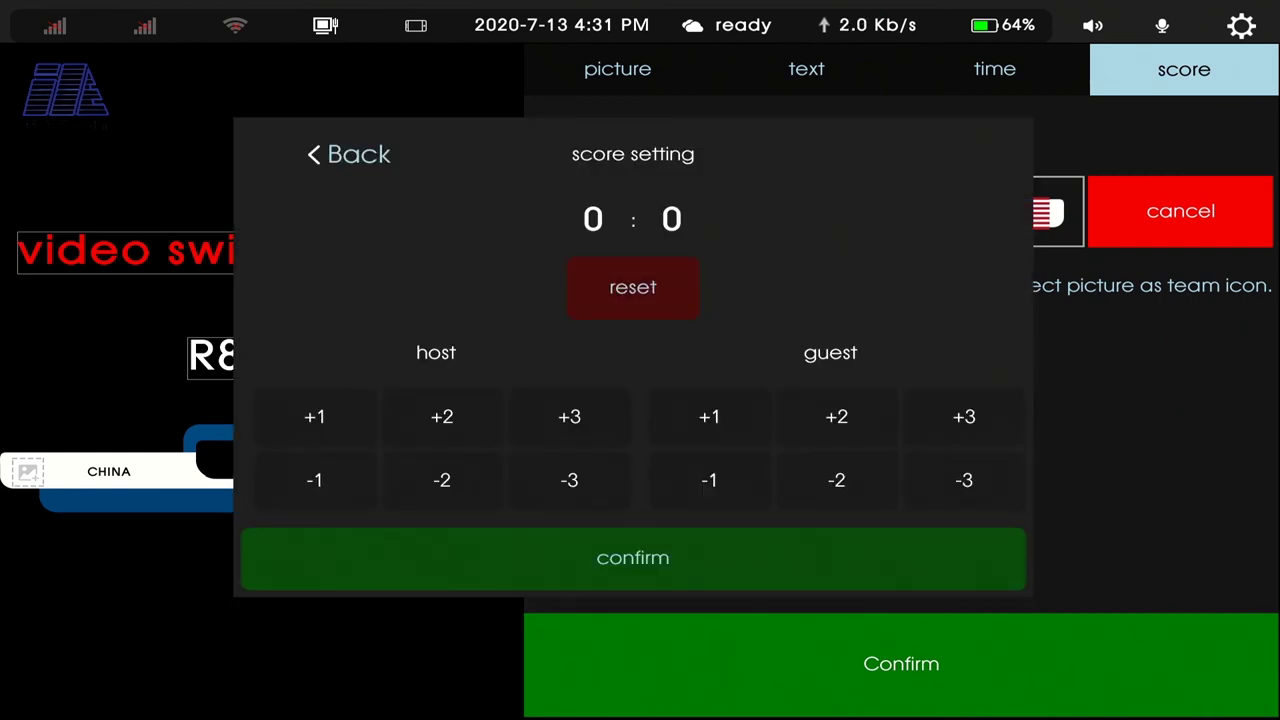
pyautogui.click(442, 417)
pyautogui.click(964, 416)
pyautogui.click(633, 557)
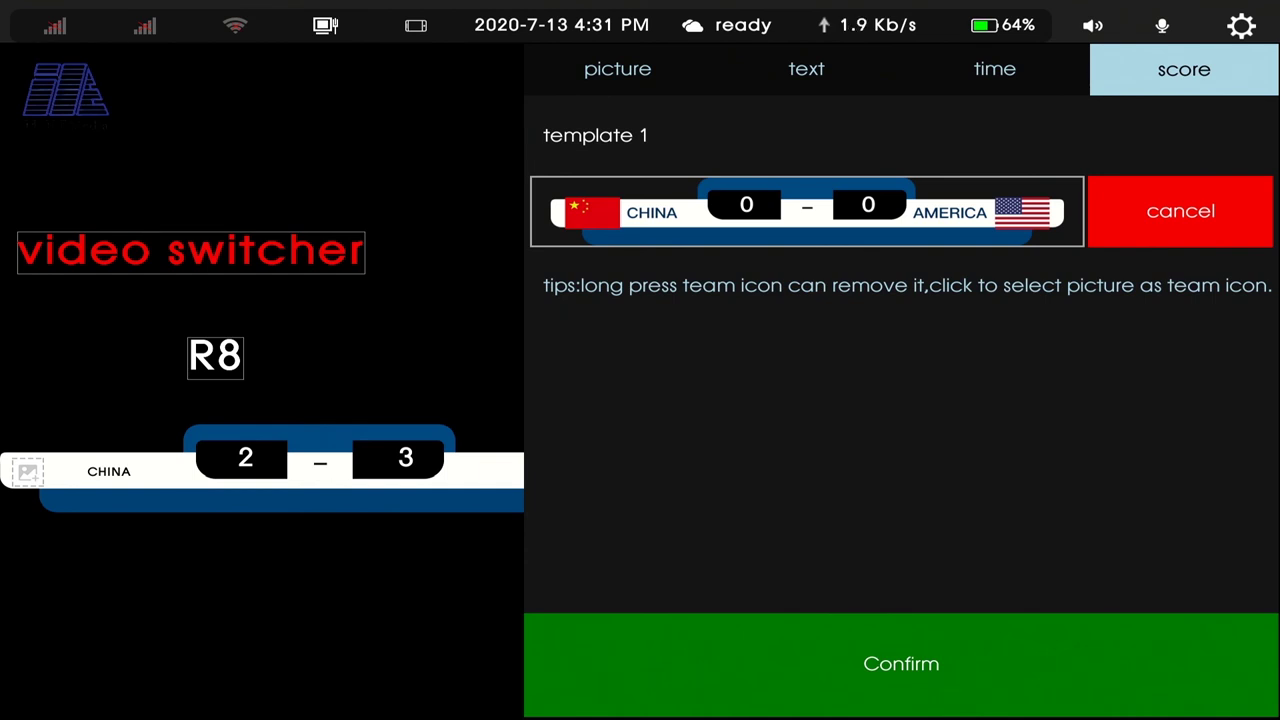
# Step: View the picture choices for the host team icon without picking one, and apply the slightly shifted scoreboard overlay
pyautogui.click(28, 472)
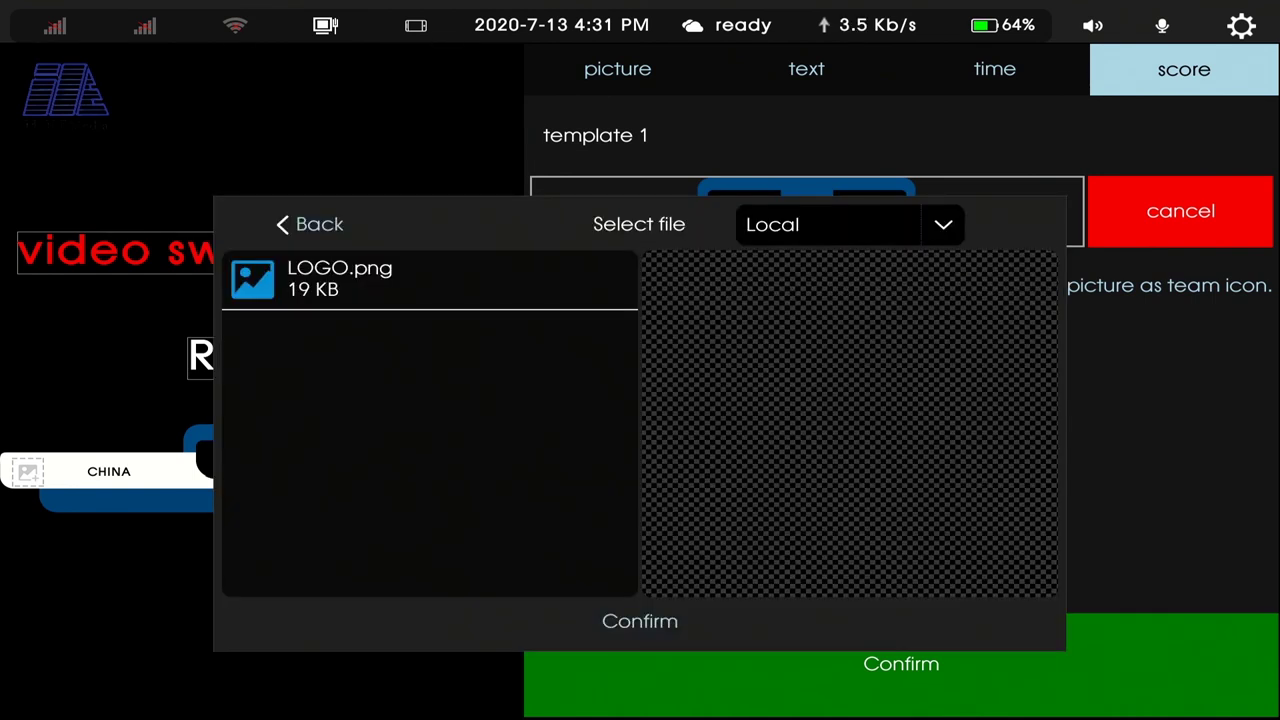
pyautogui.click(310, 224)
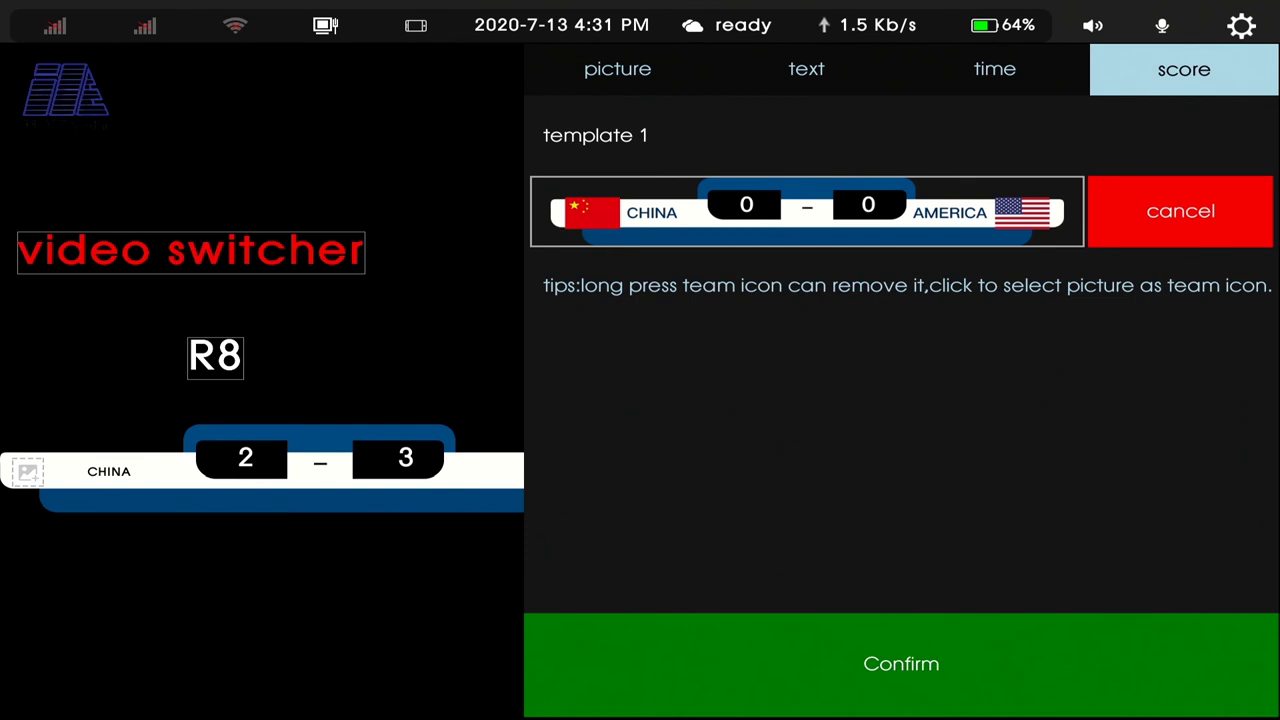
pyautogui.moveTo(28, 472); pyautogui.dragTo(31, 473)
pyautogui.click(31, 473)
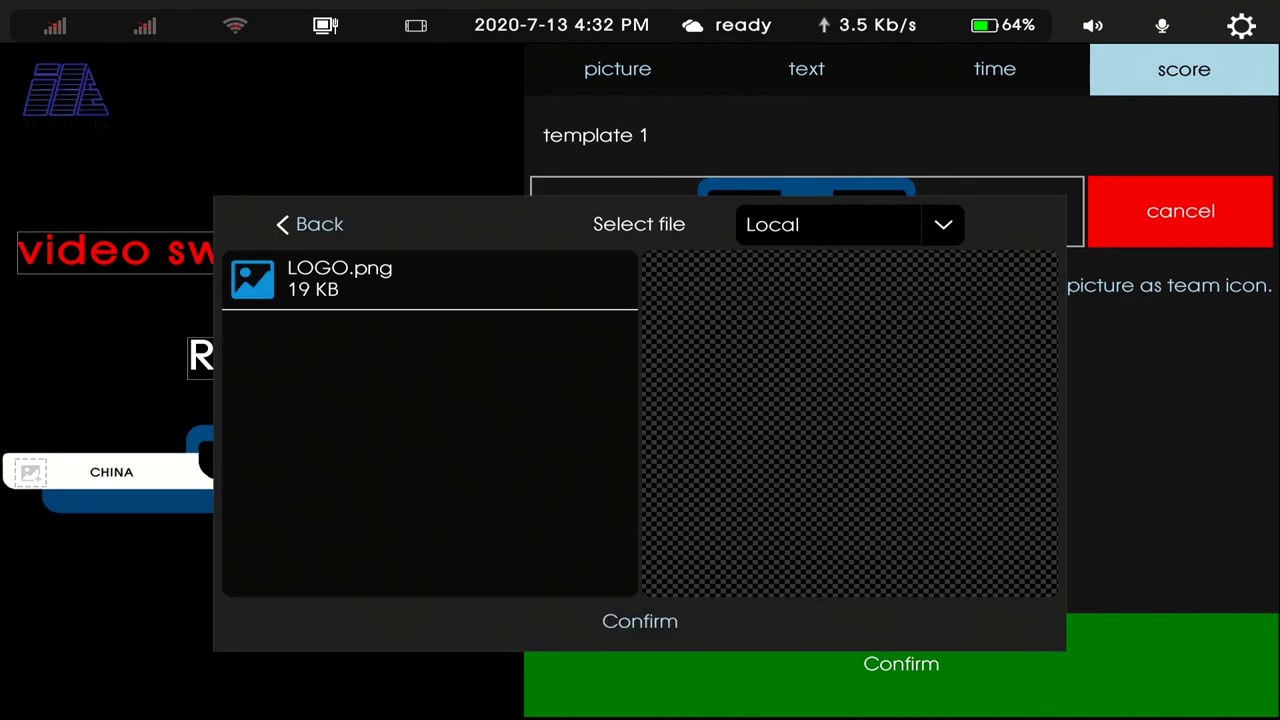
pyautogui.click(310, 225)
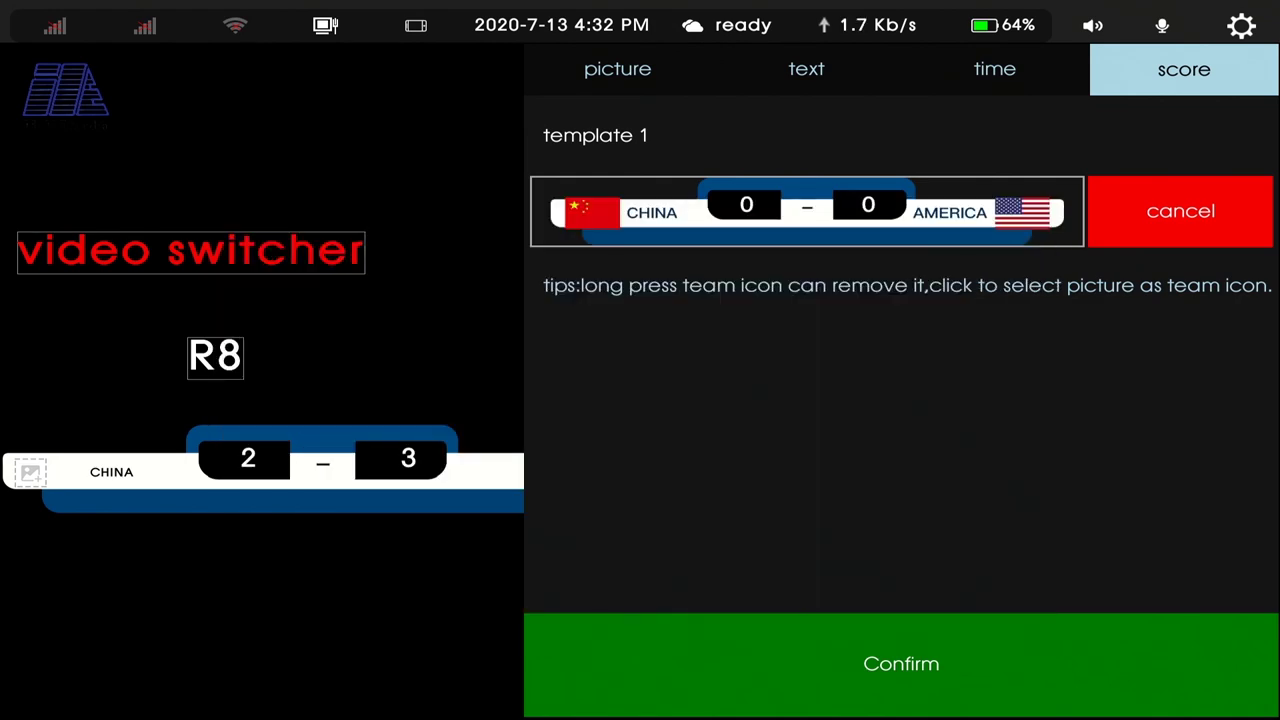
pyautogui.click(31, 473)
pyautogui.click(310, 225)
pyautogui.click(901, 664)
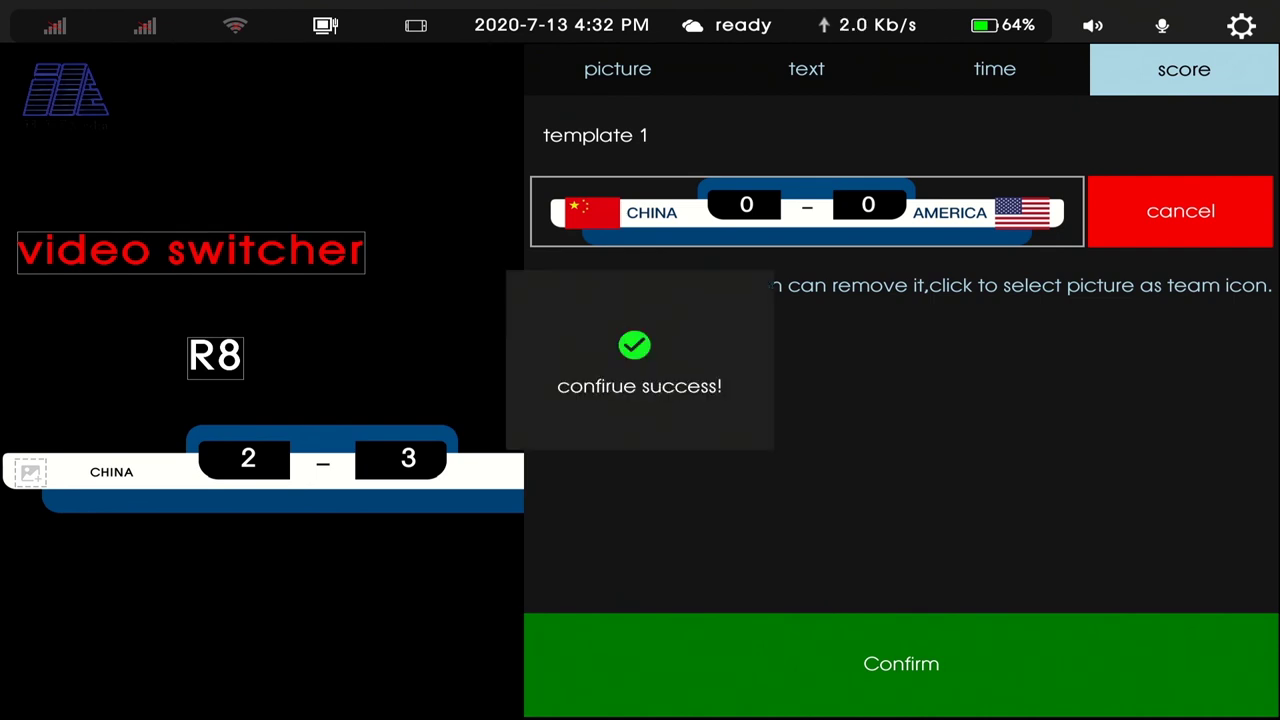